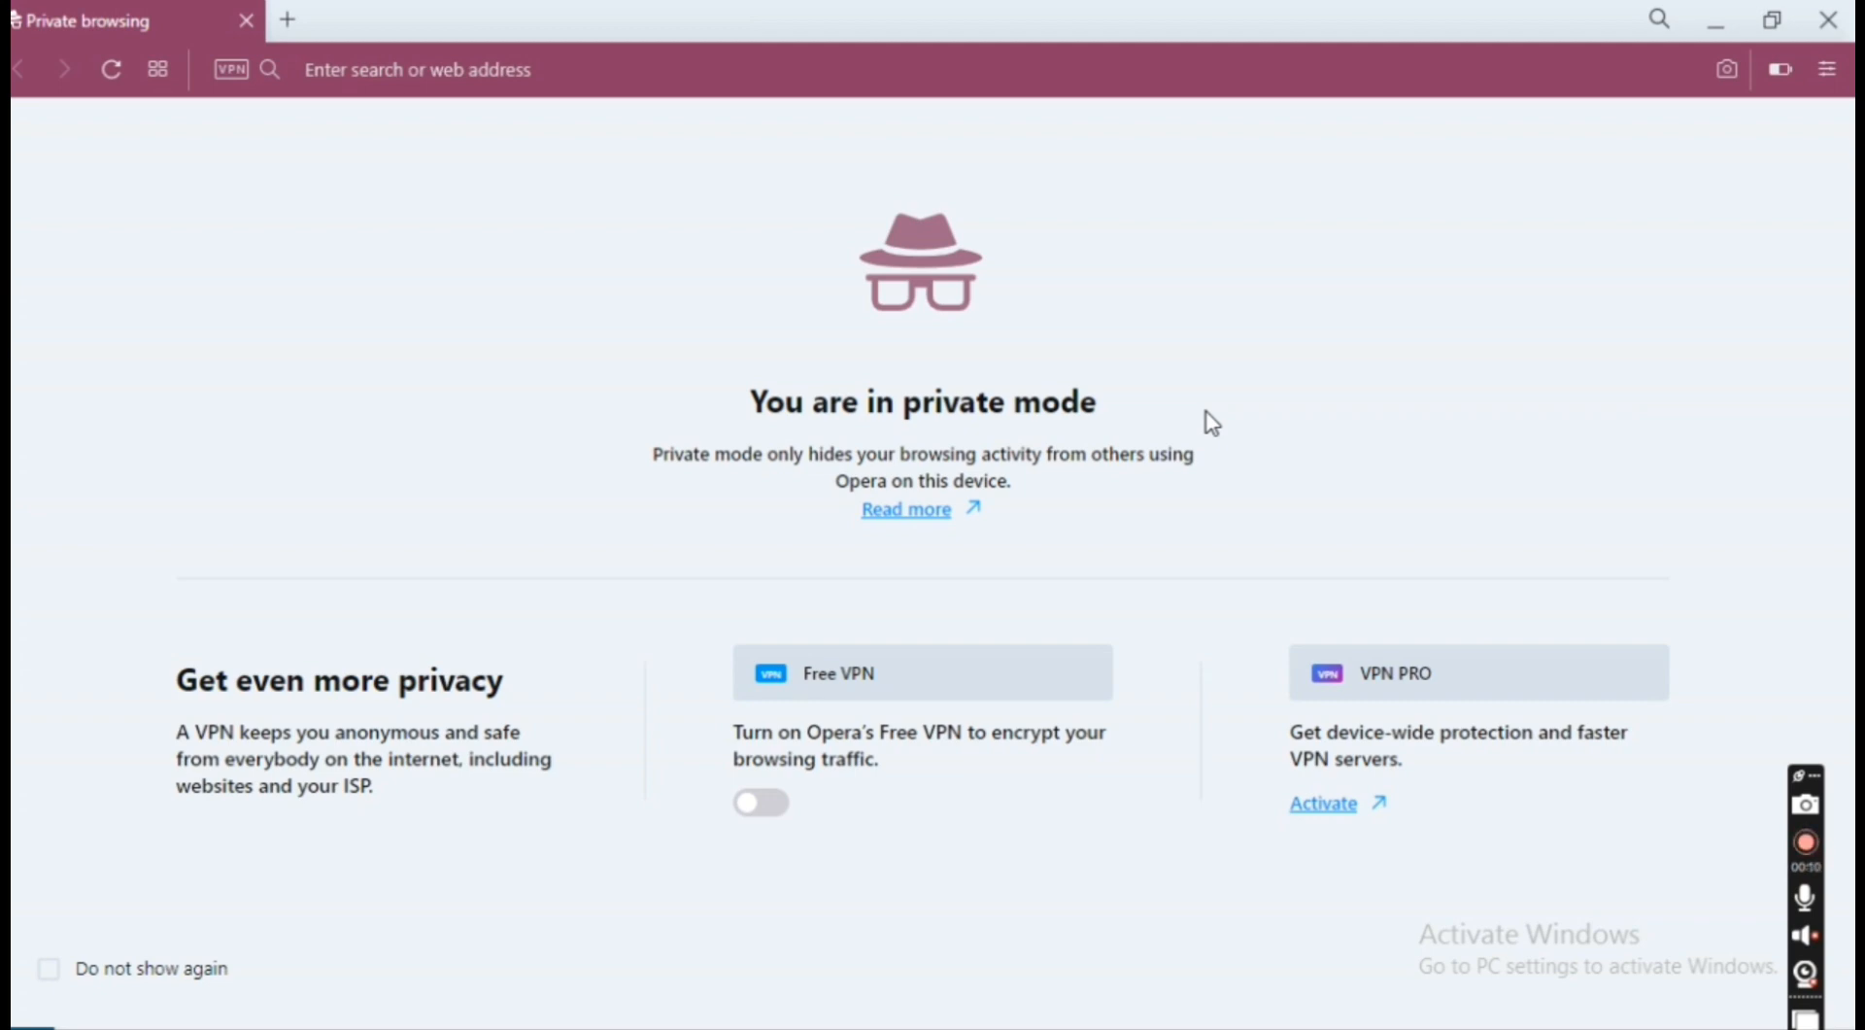
Go to freedns.afraid.org and open the free account sign-up form
left_click(771, 68)
type("freedns.afraid.org")
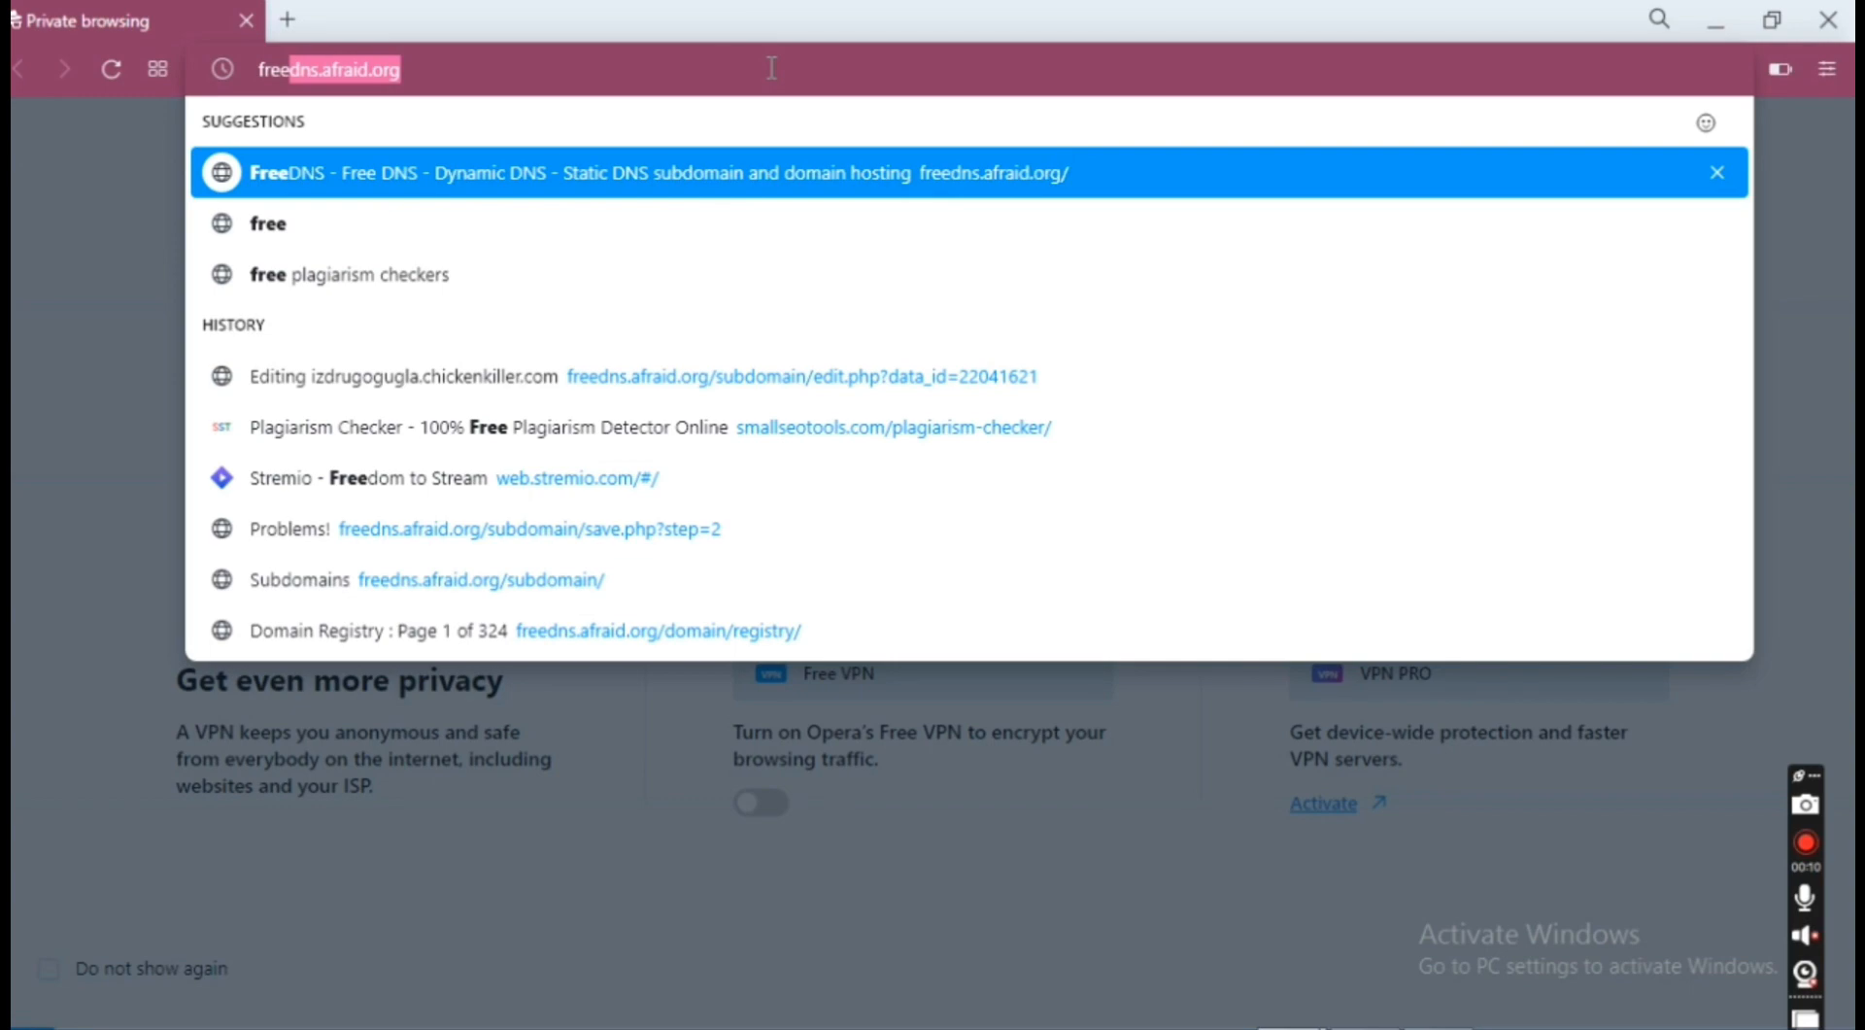
key("Return")
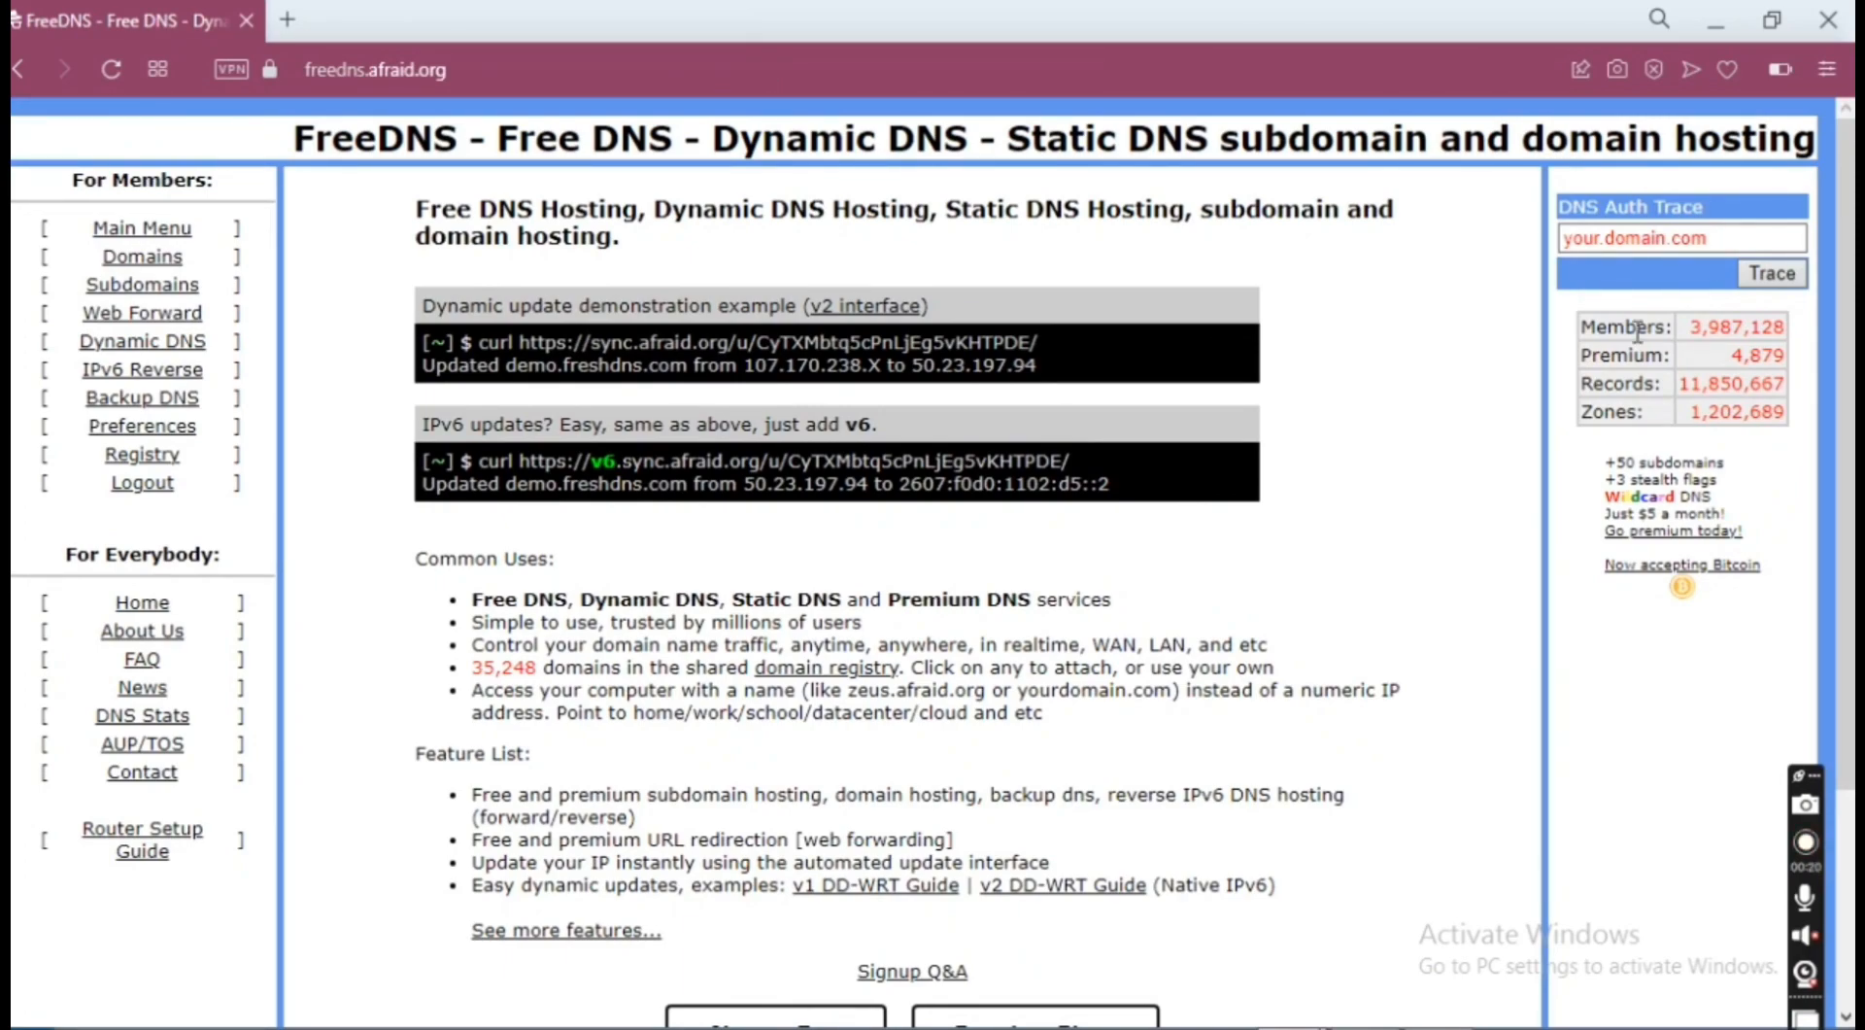
scroll(1496, 510, "down", 3)
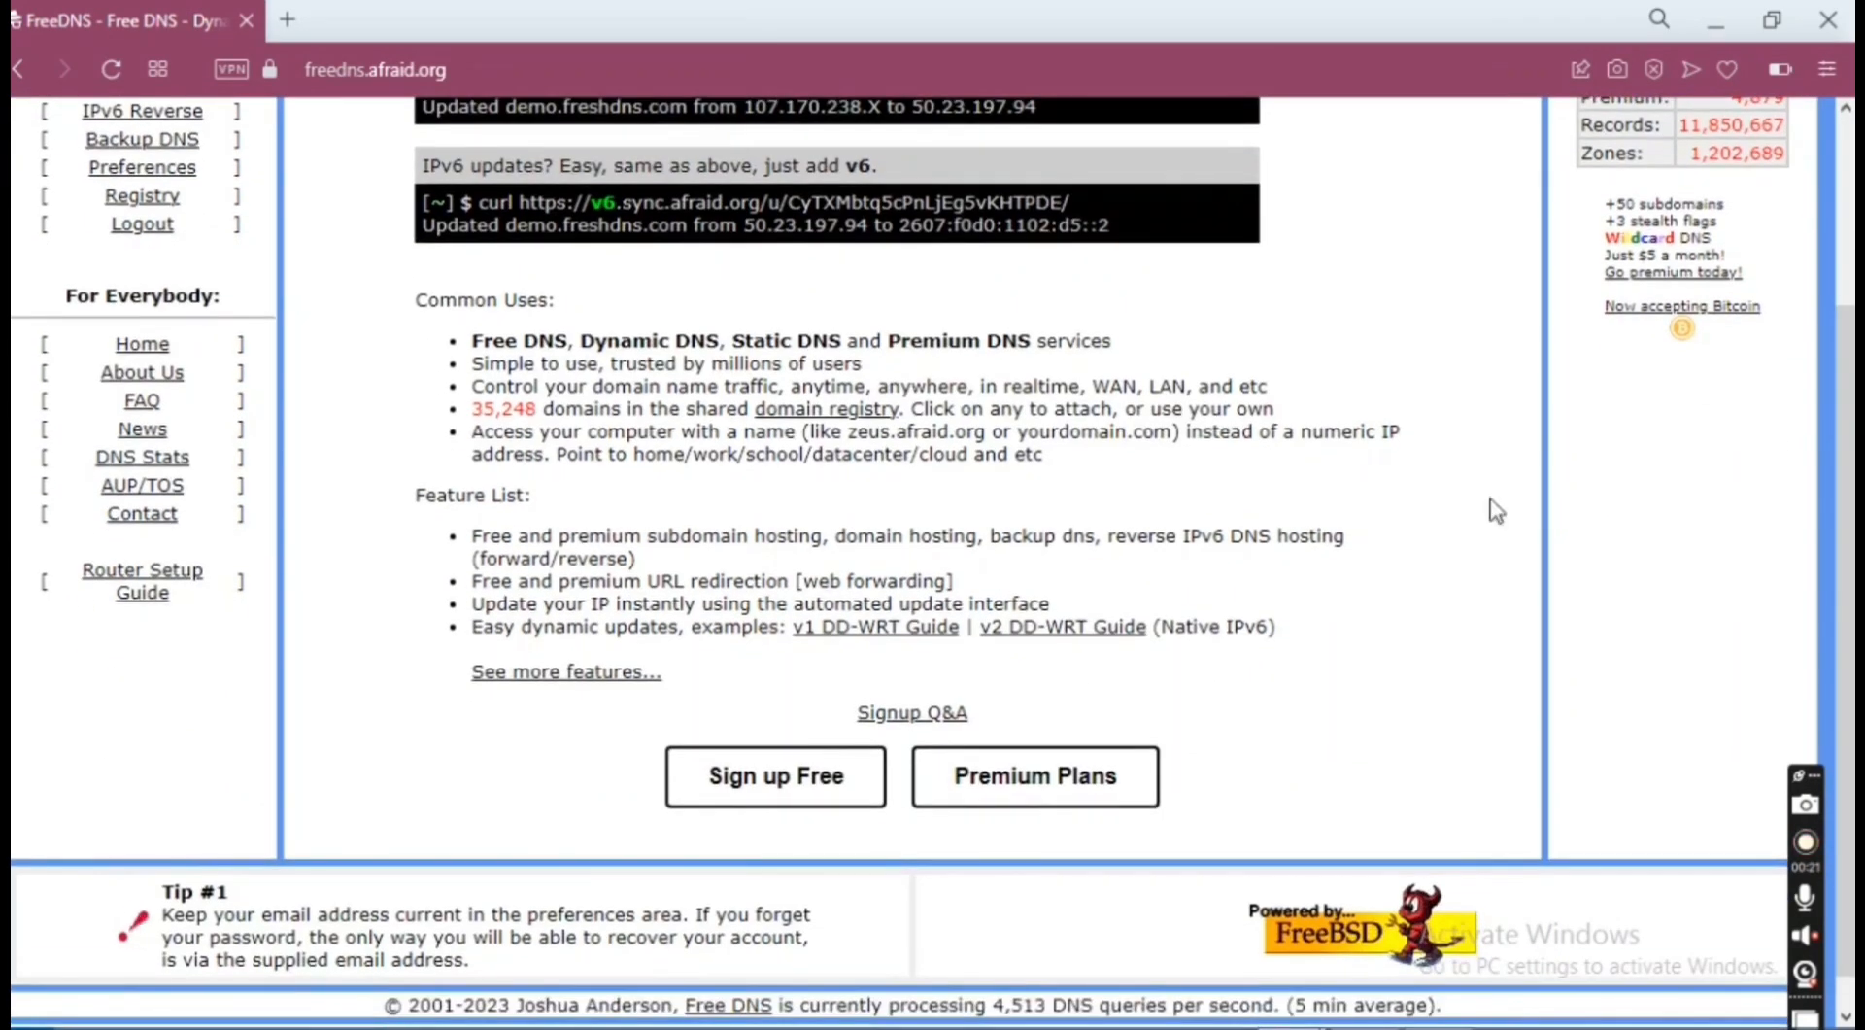
left_click(713, 778)
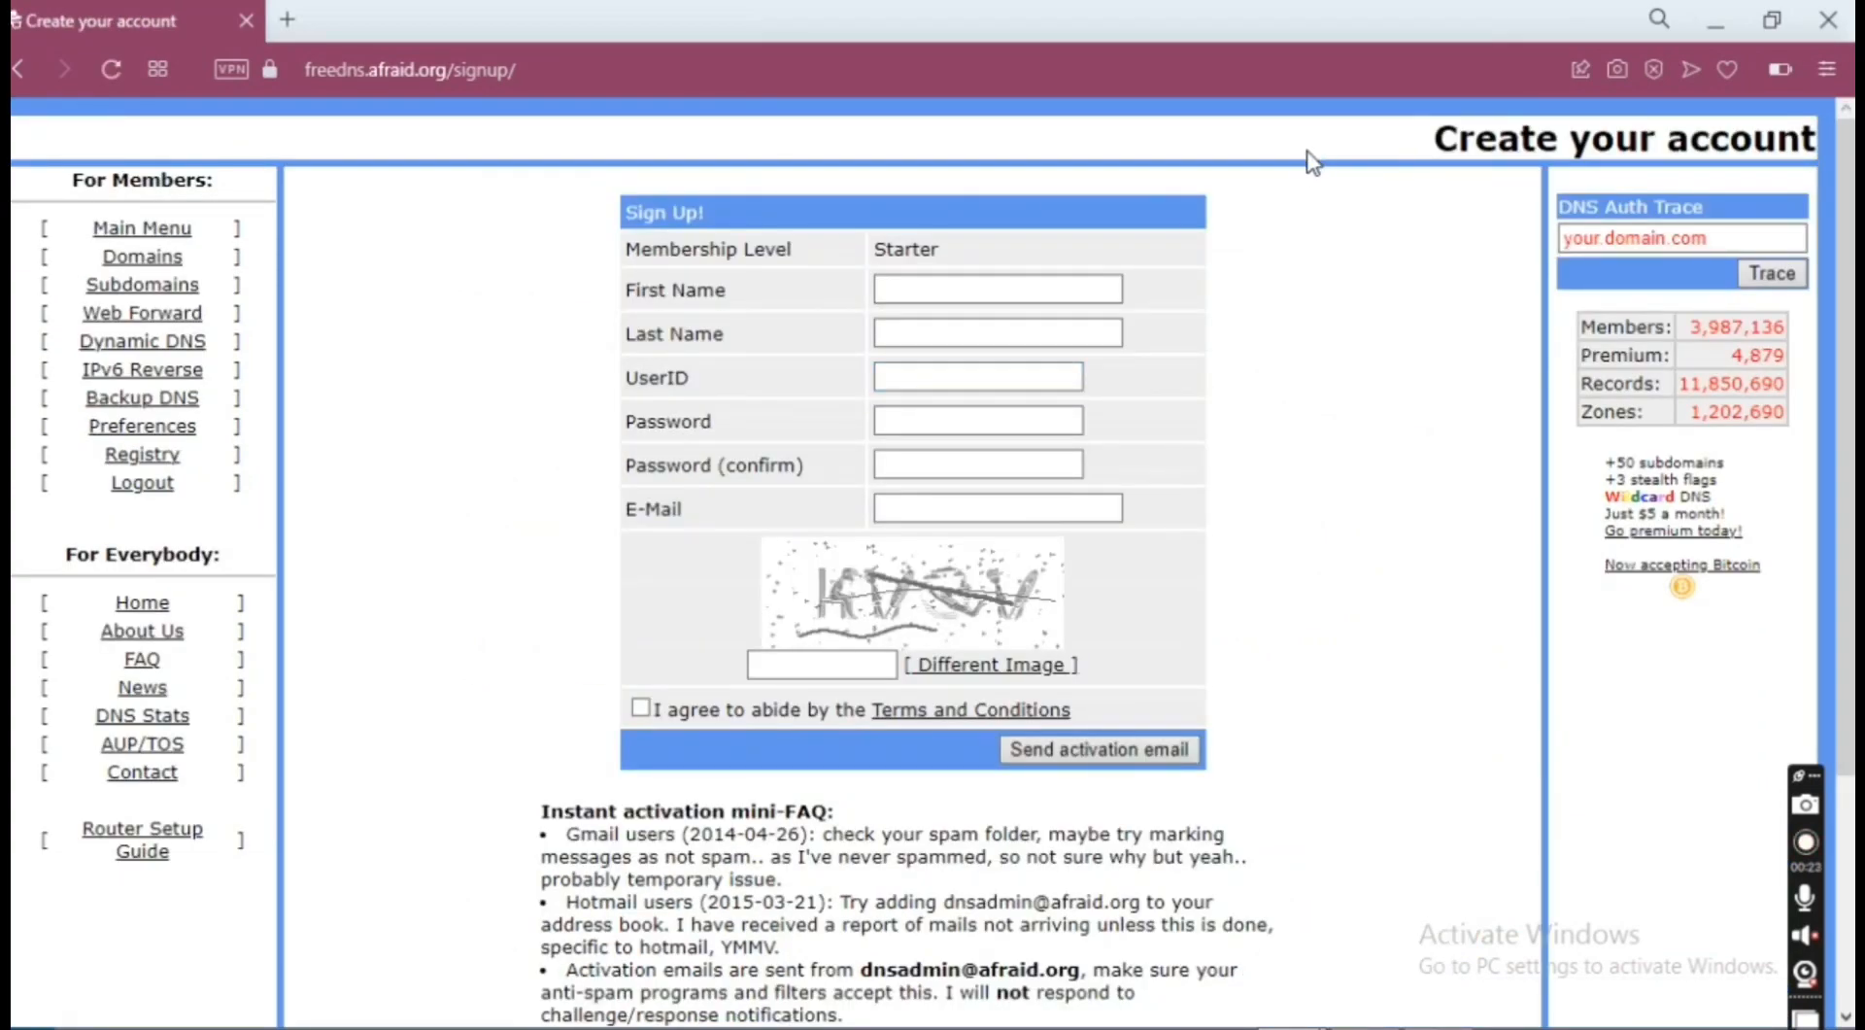
Fill in the first name, last name and user ID on the sign-up form
left_click(987, 301)
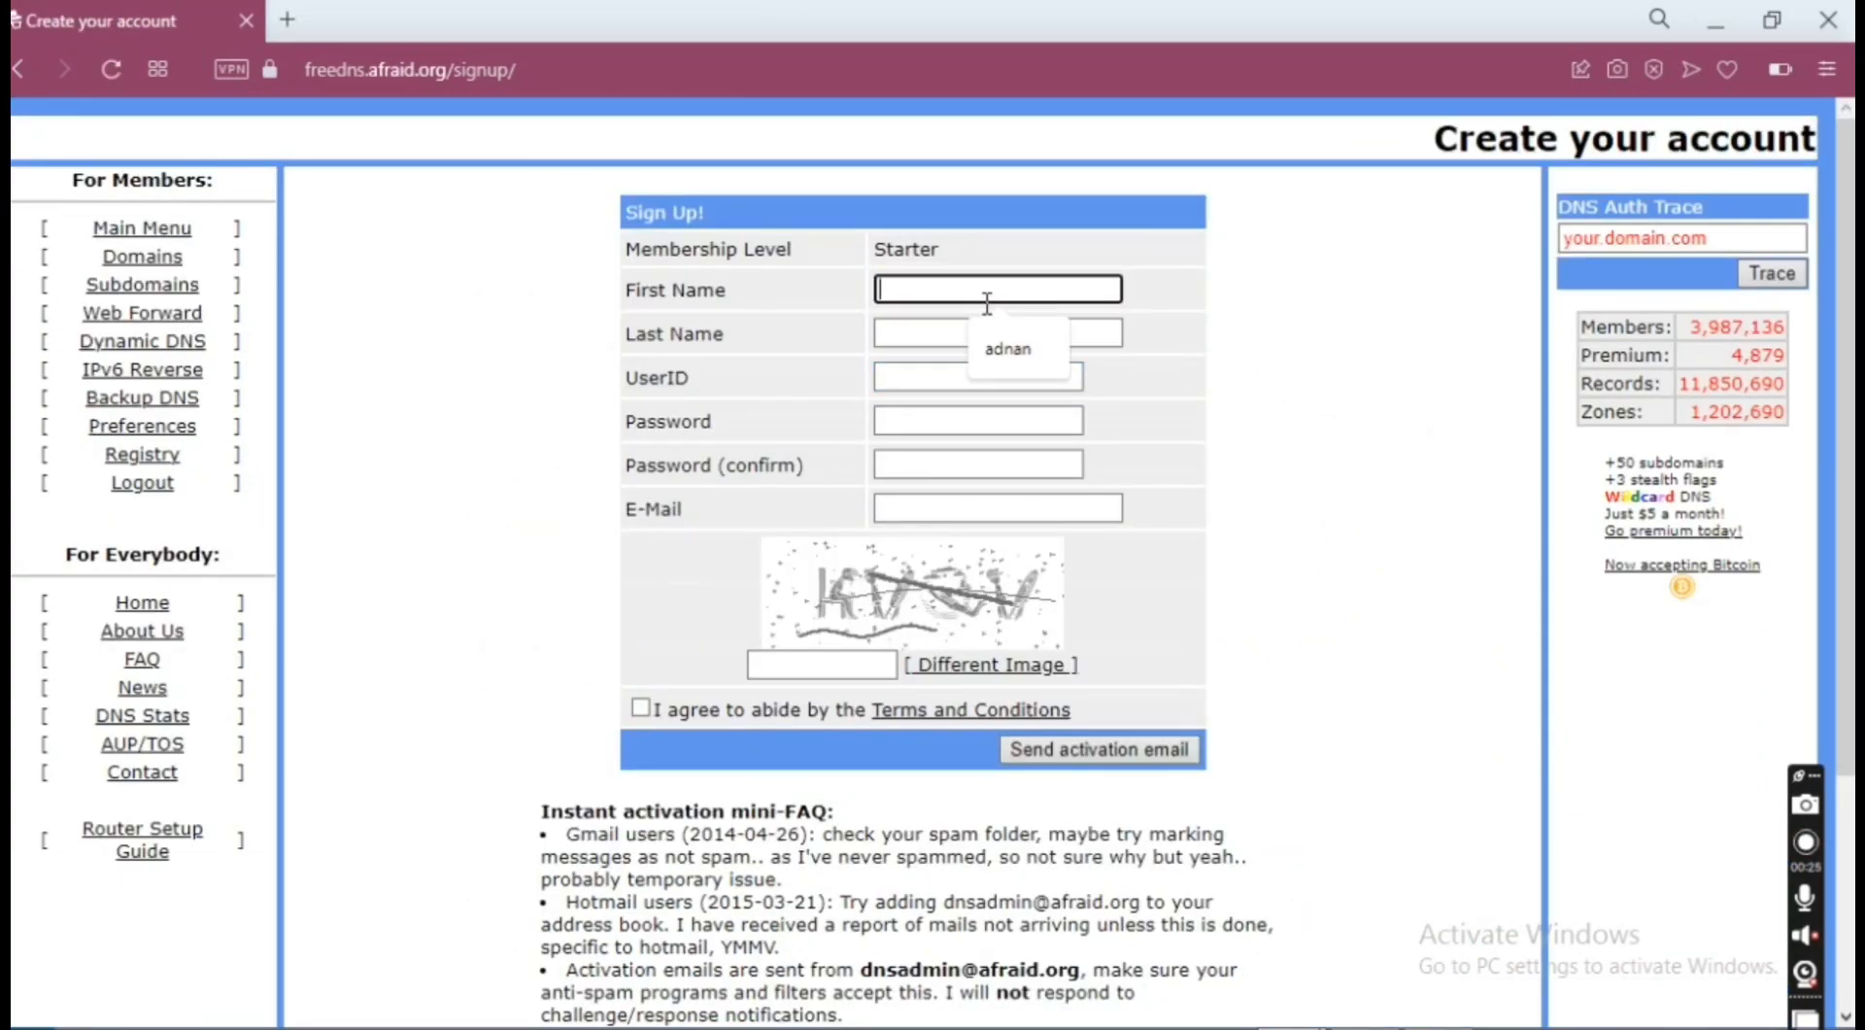
type("admkalmd")
key("Tab")
type("kmmeklafm")
key("Tab")
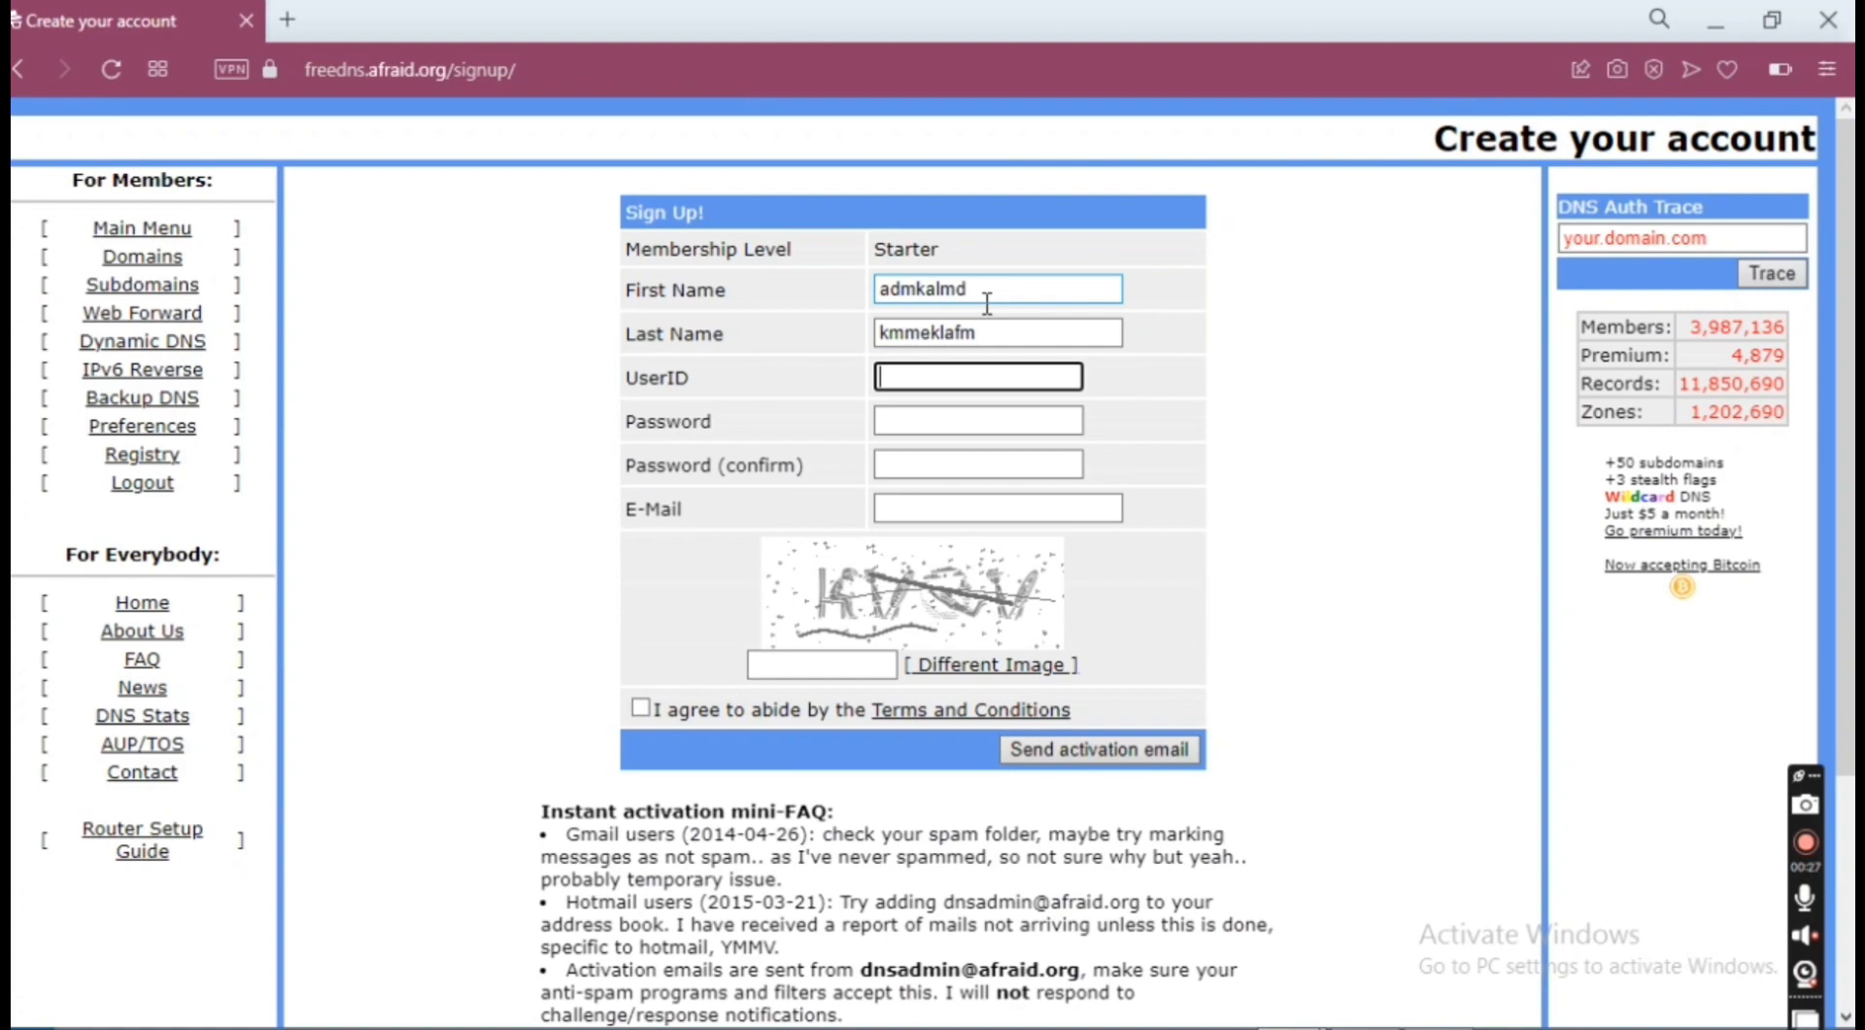
type("malmsdklmal")
key("Tab")
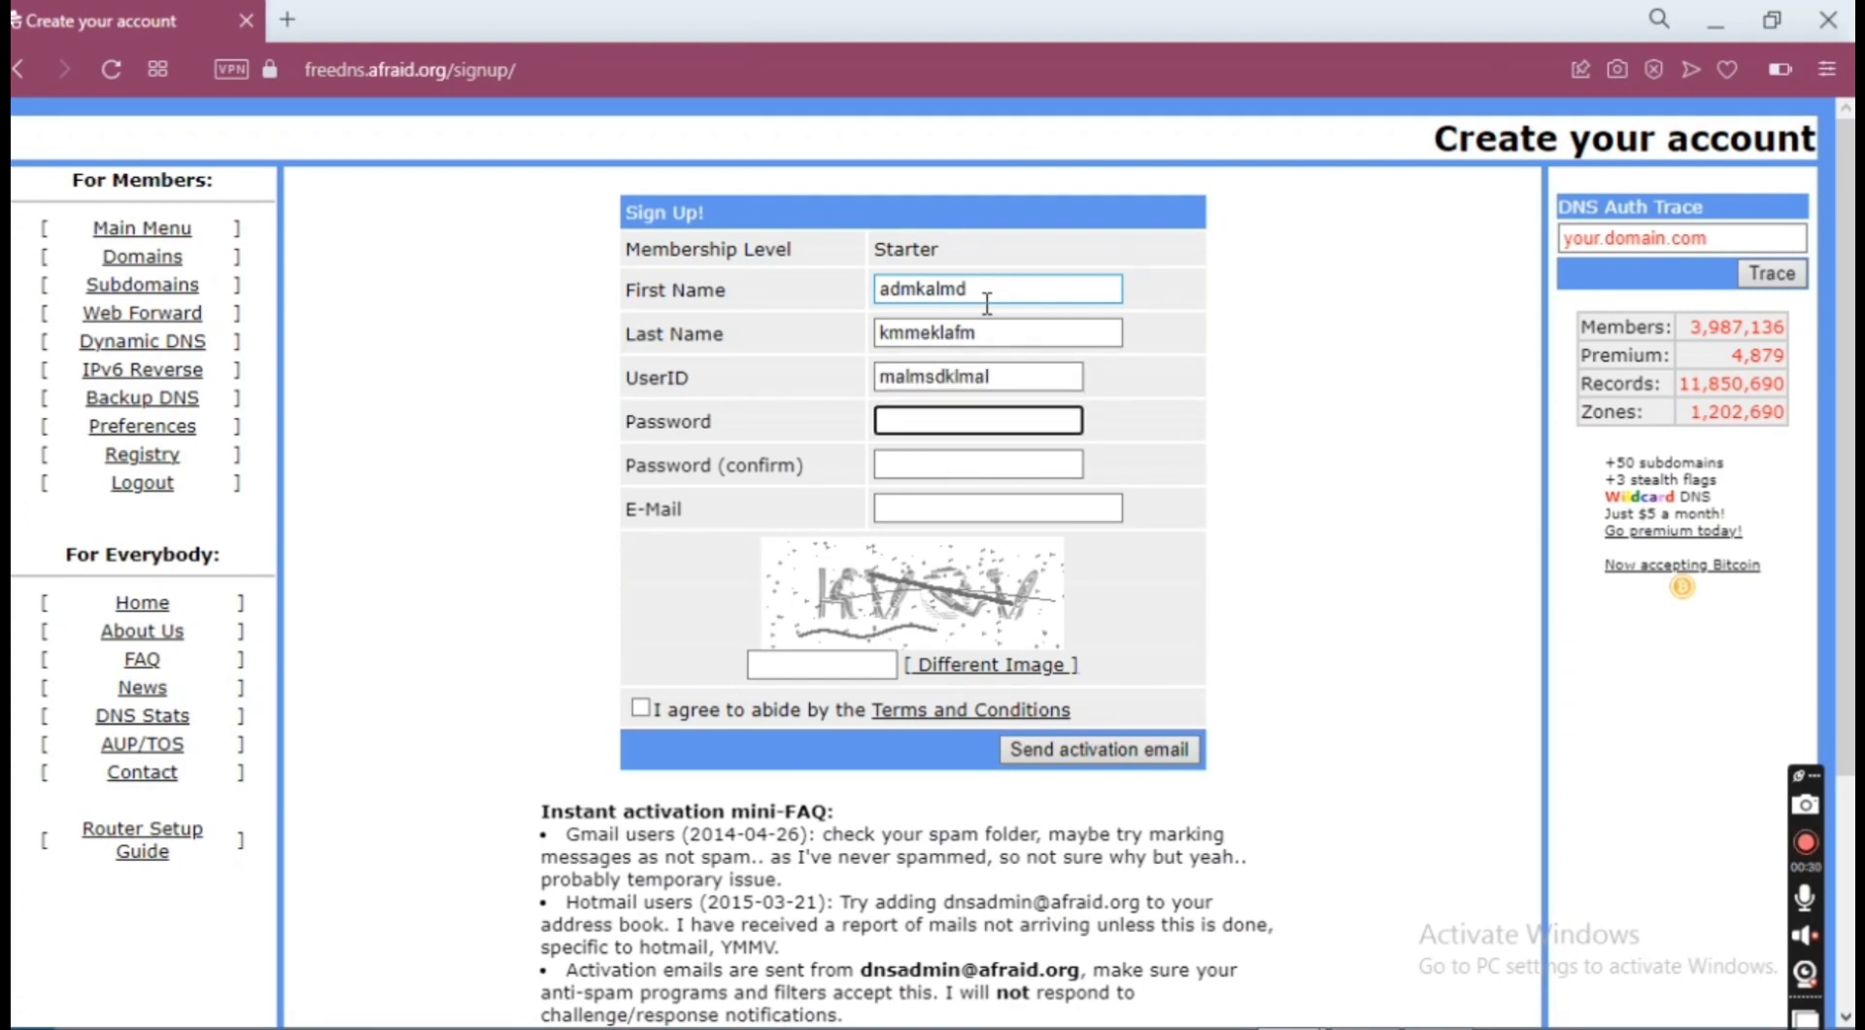
Enter and confirm the account password, and fill in the account's e-mail address
type("*************")
key("Tab")
type("*")
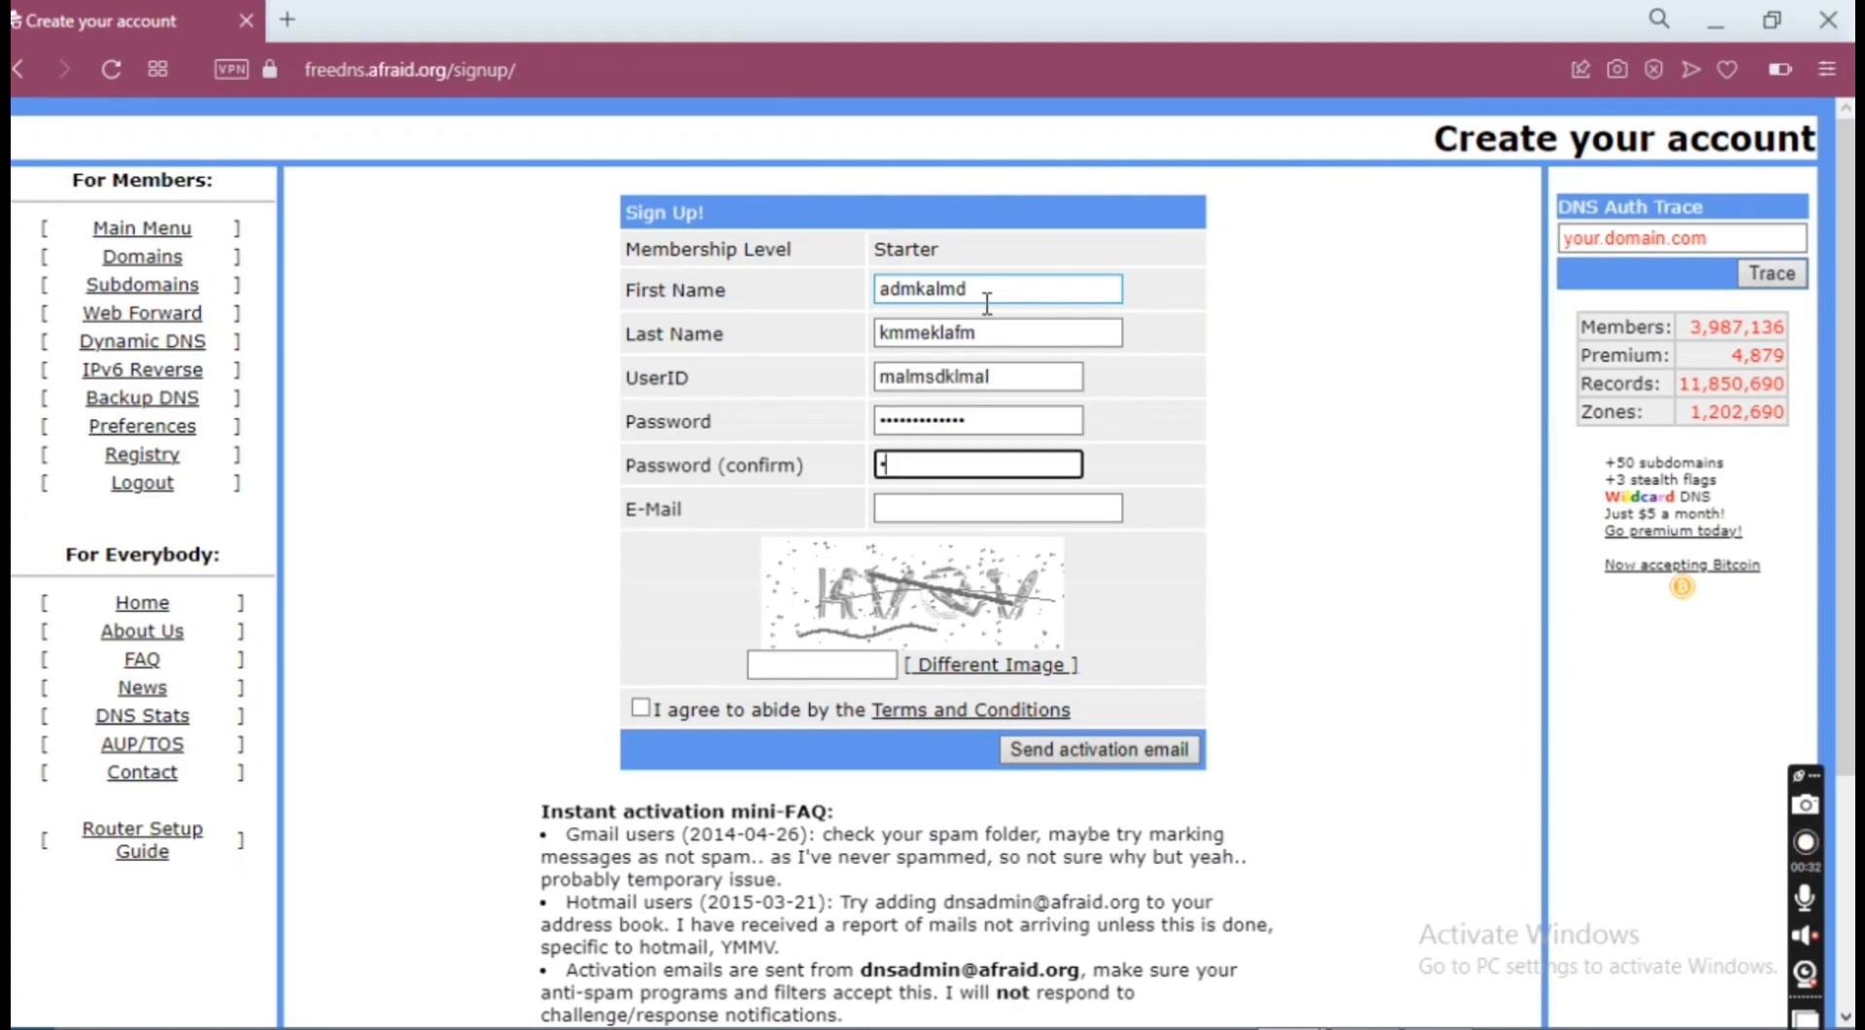
type("************")
key("Tab")
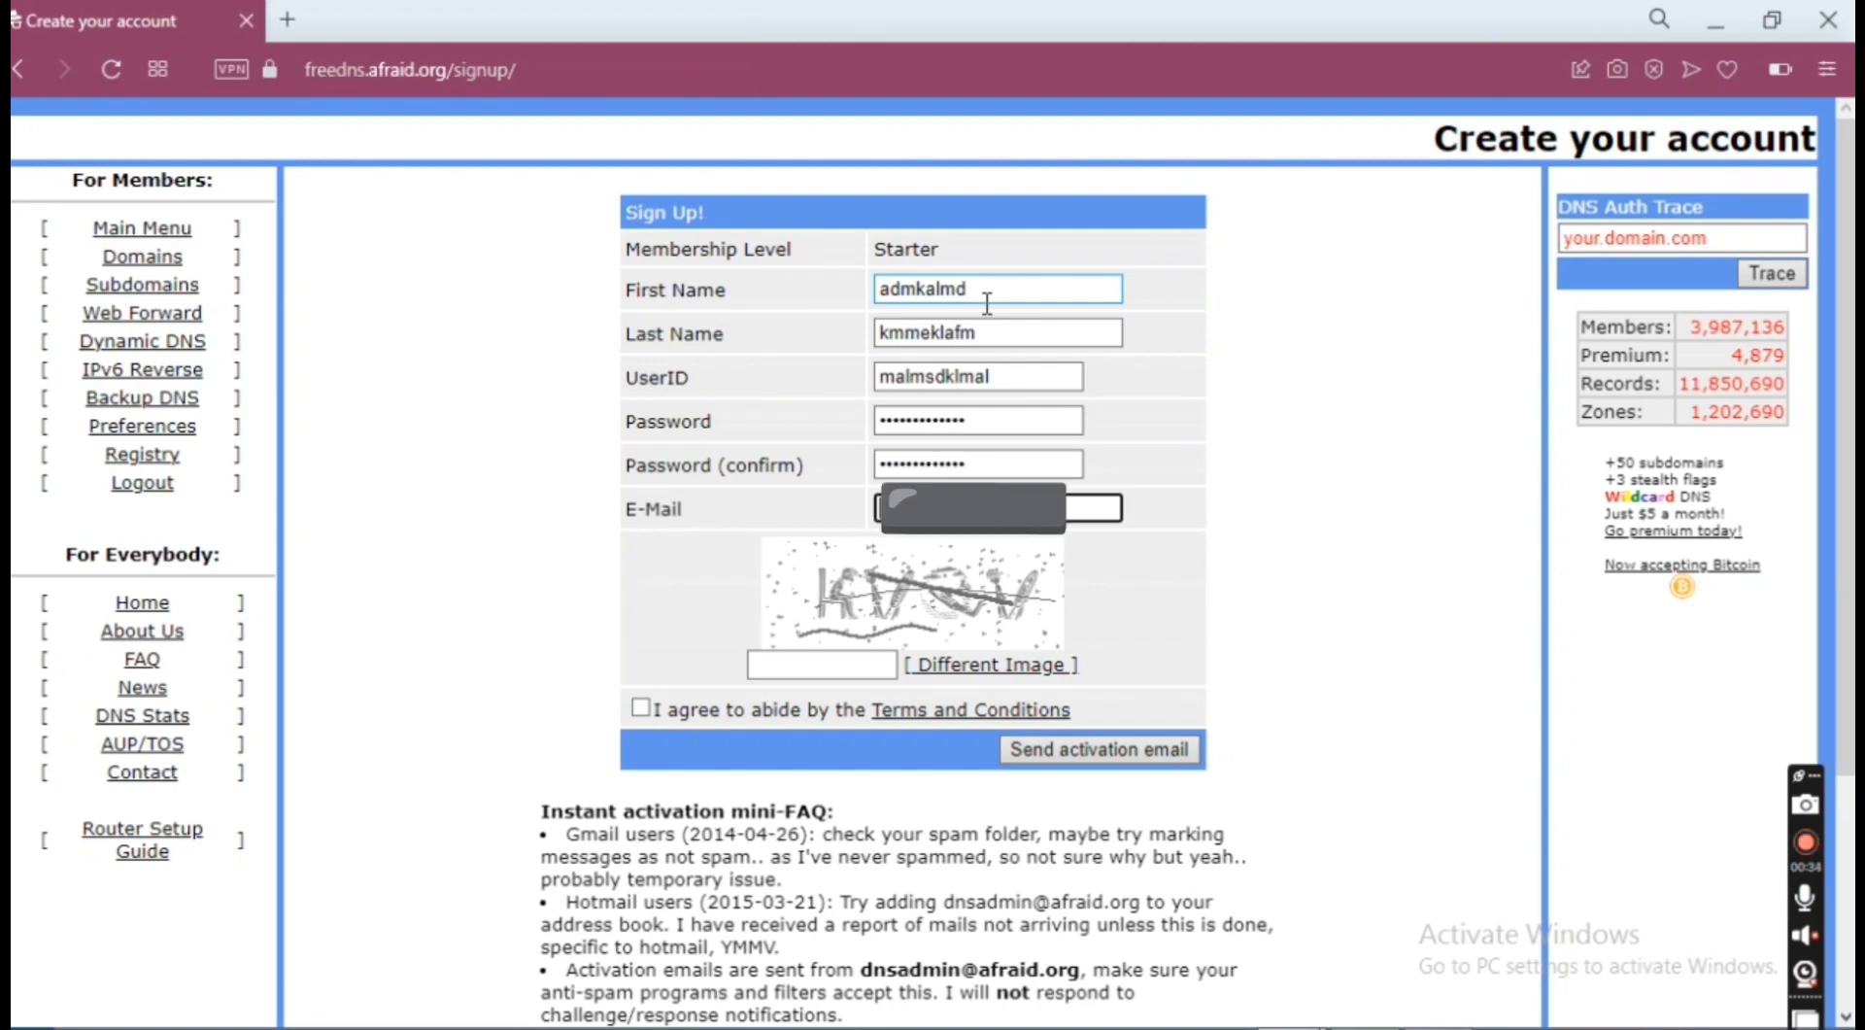
type("*")
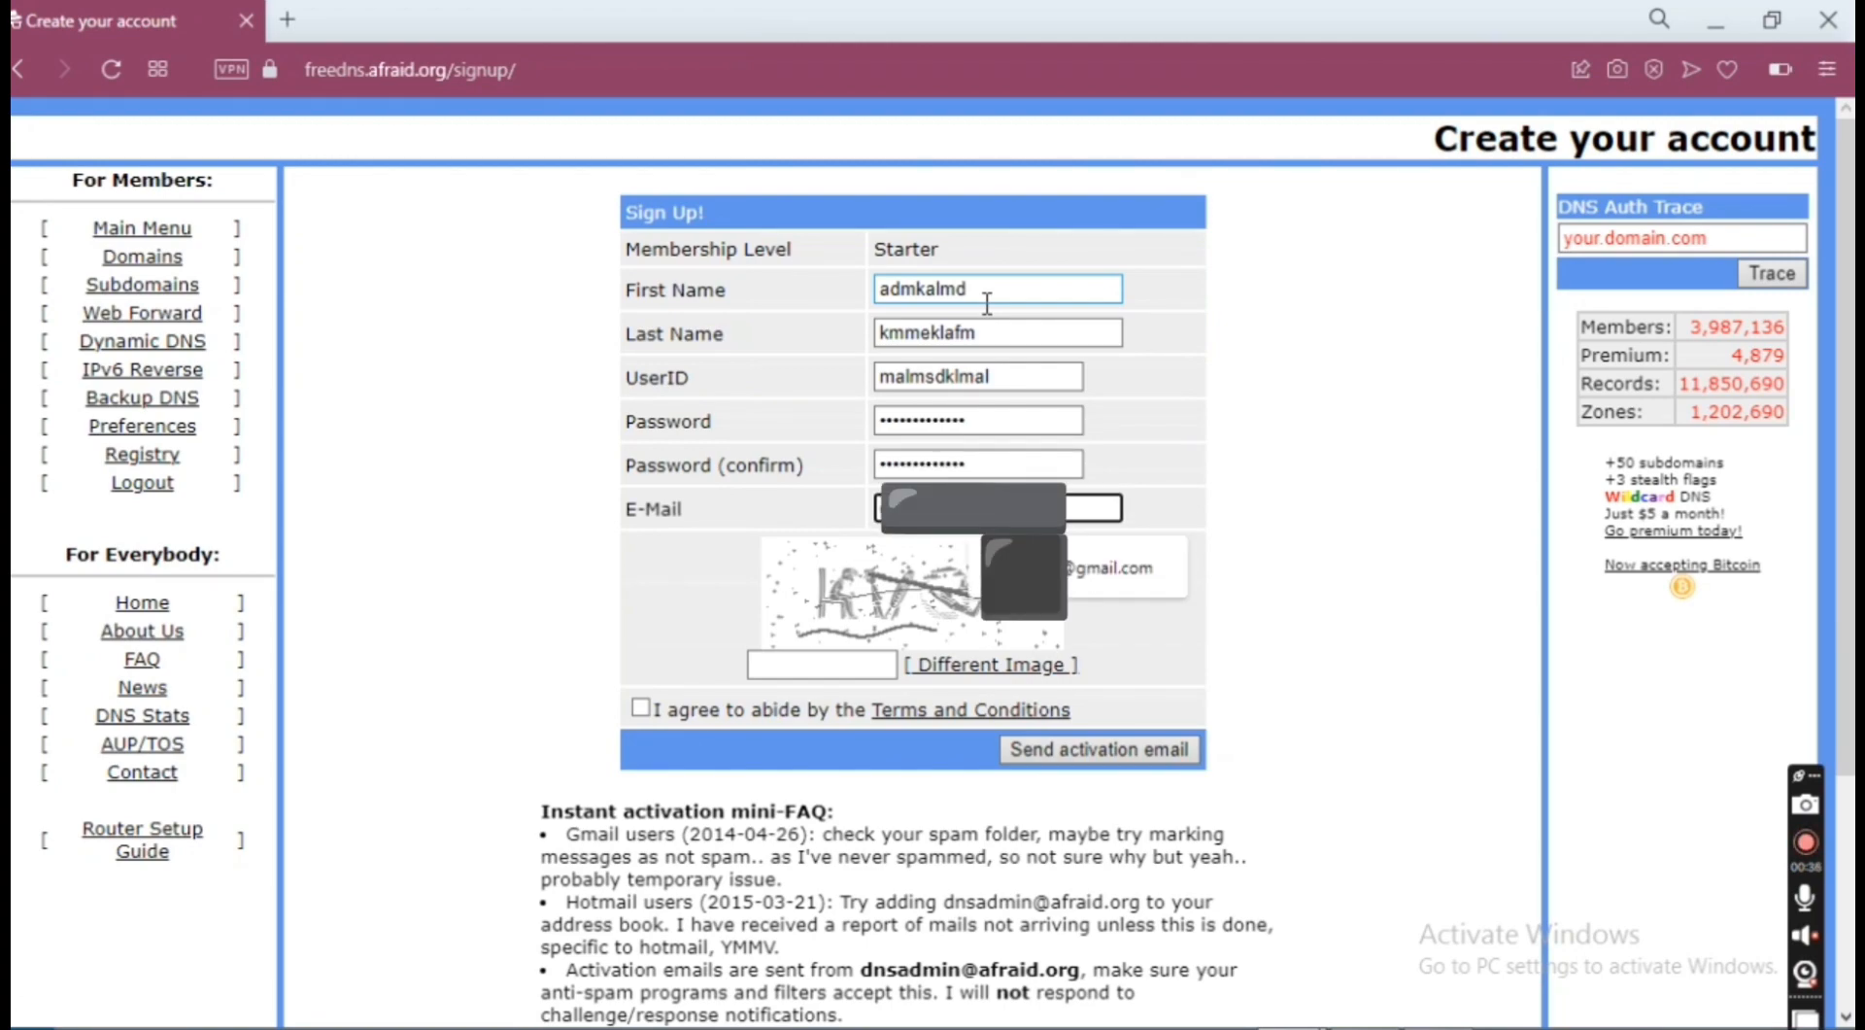
key("Down")
key("Return")
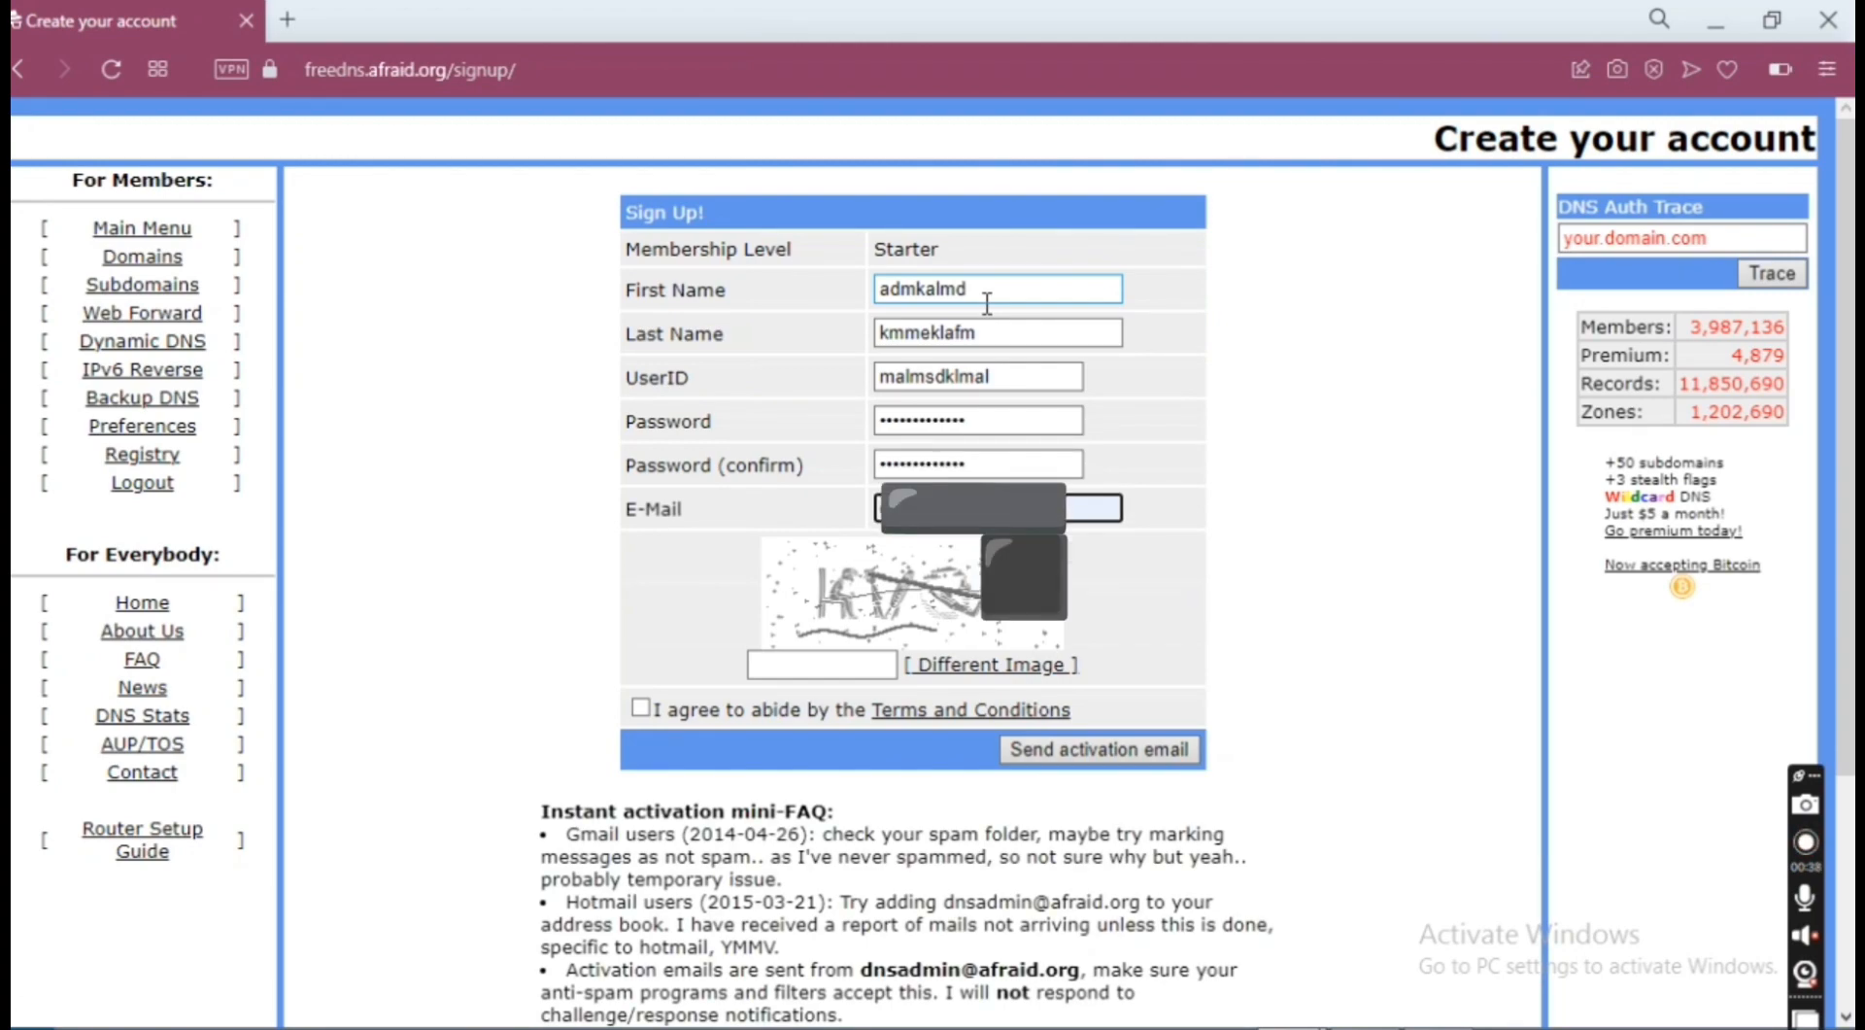
Enter the captcha characters, agree to the Terms and Conditions and request the activation email
left_click(853, 665)
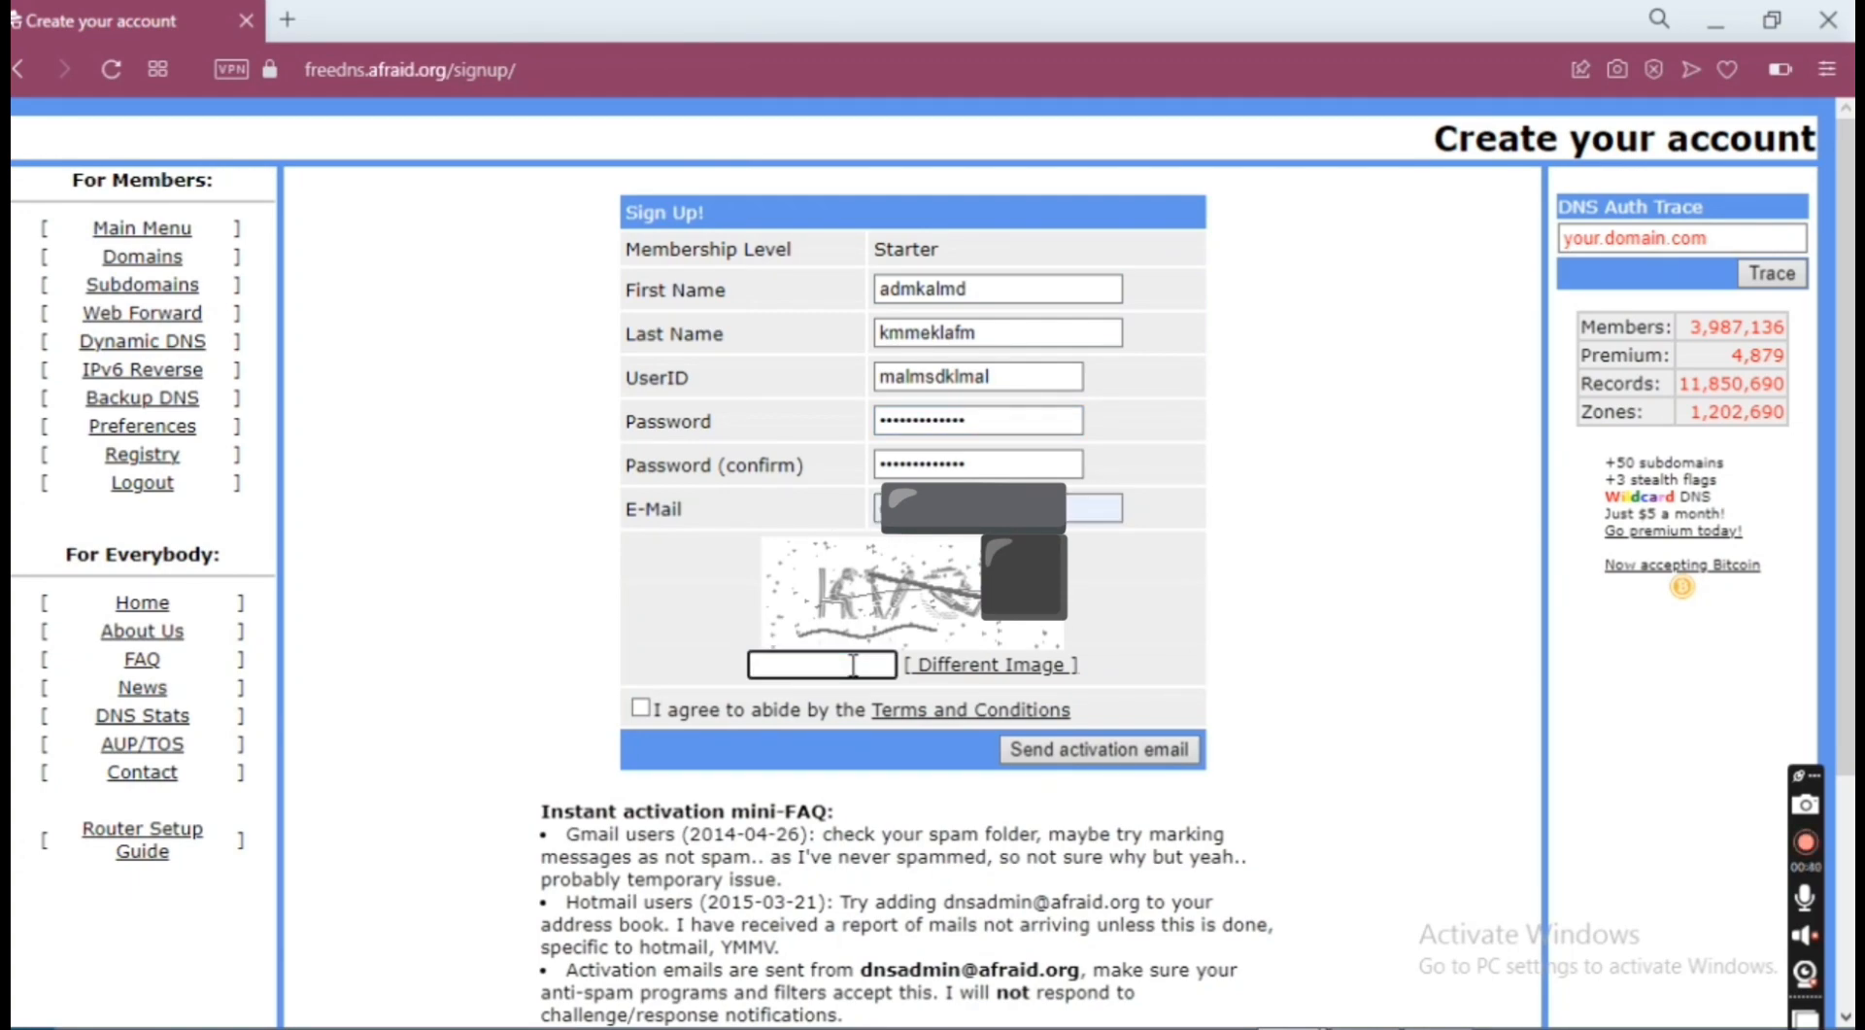
type("kvqw")
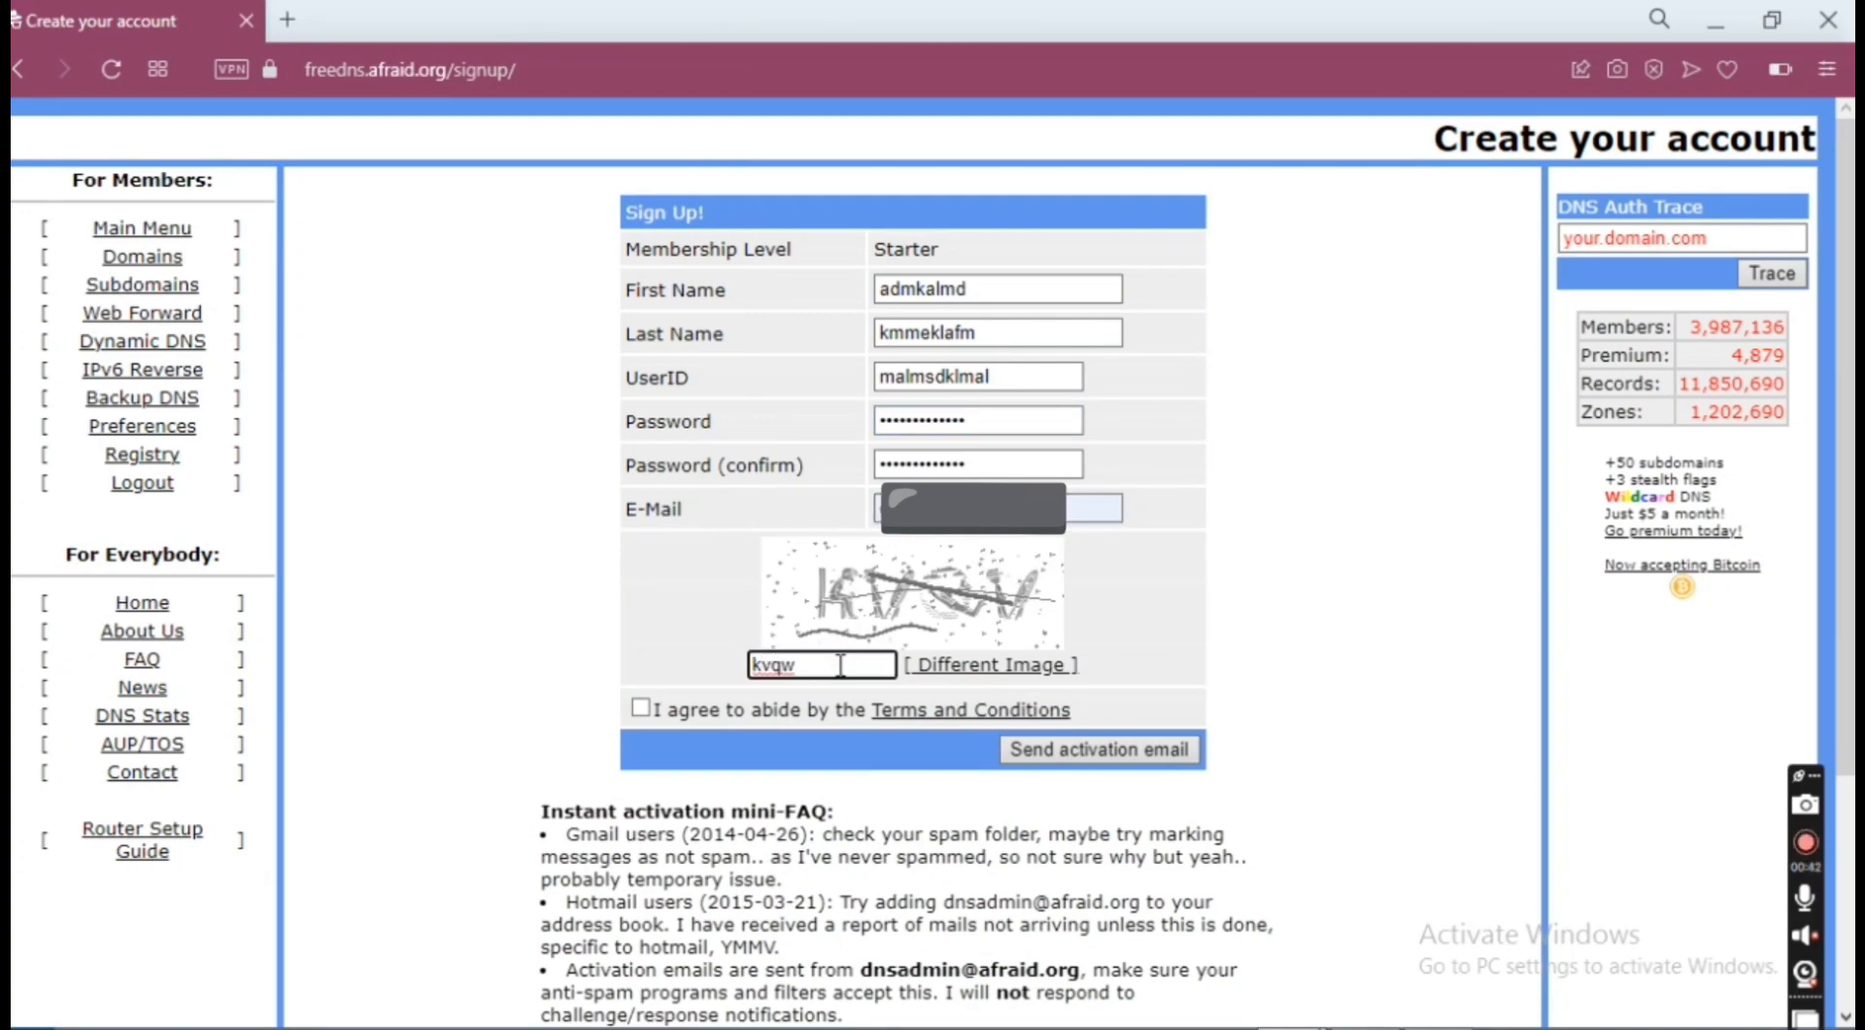
left_click(637, 709)
left_click(793, 666)
key("BackSpace")
type("v")
left_click(1047, 762)
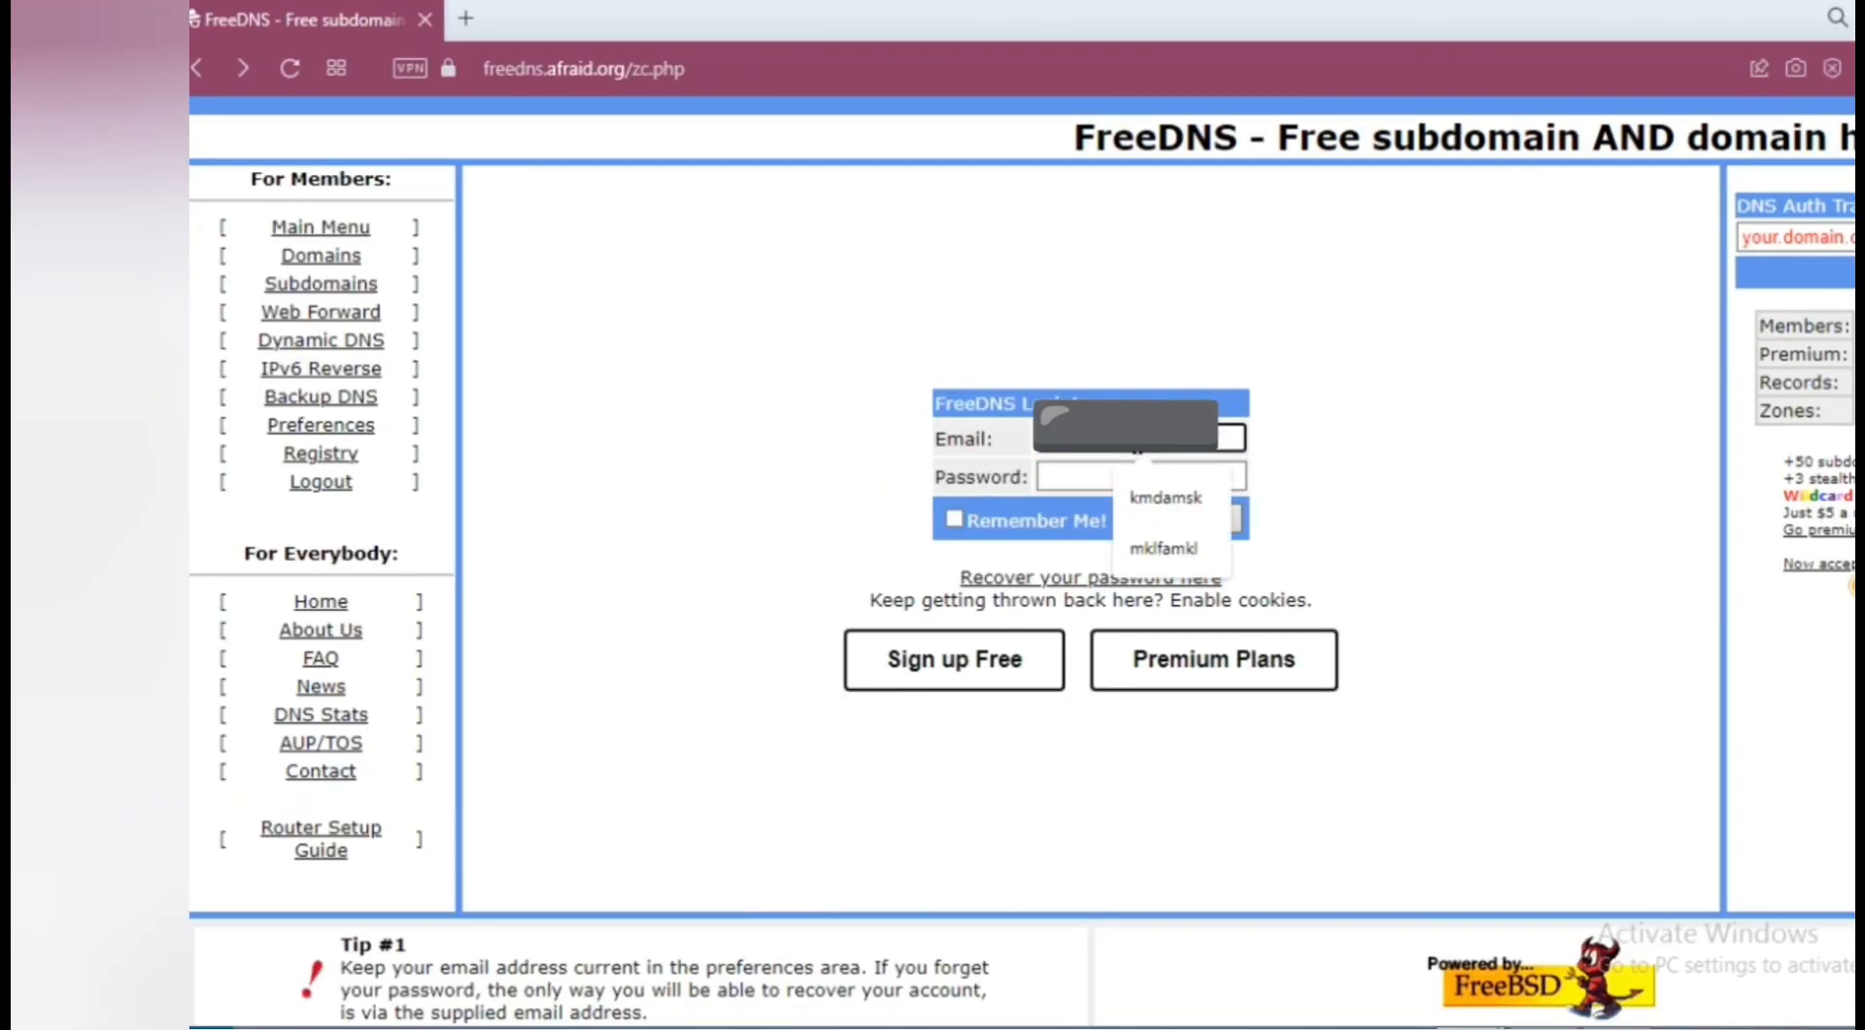
Log in to FreeDNS with the account's e-mail address and password
key("ctrl+v")
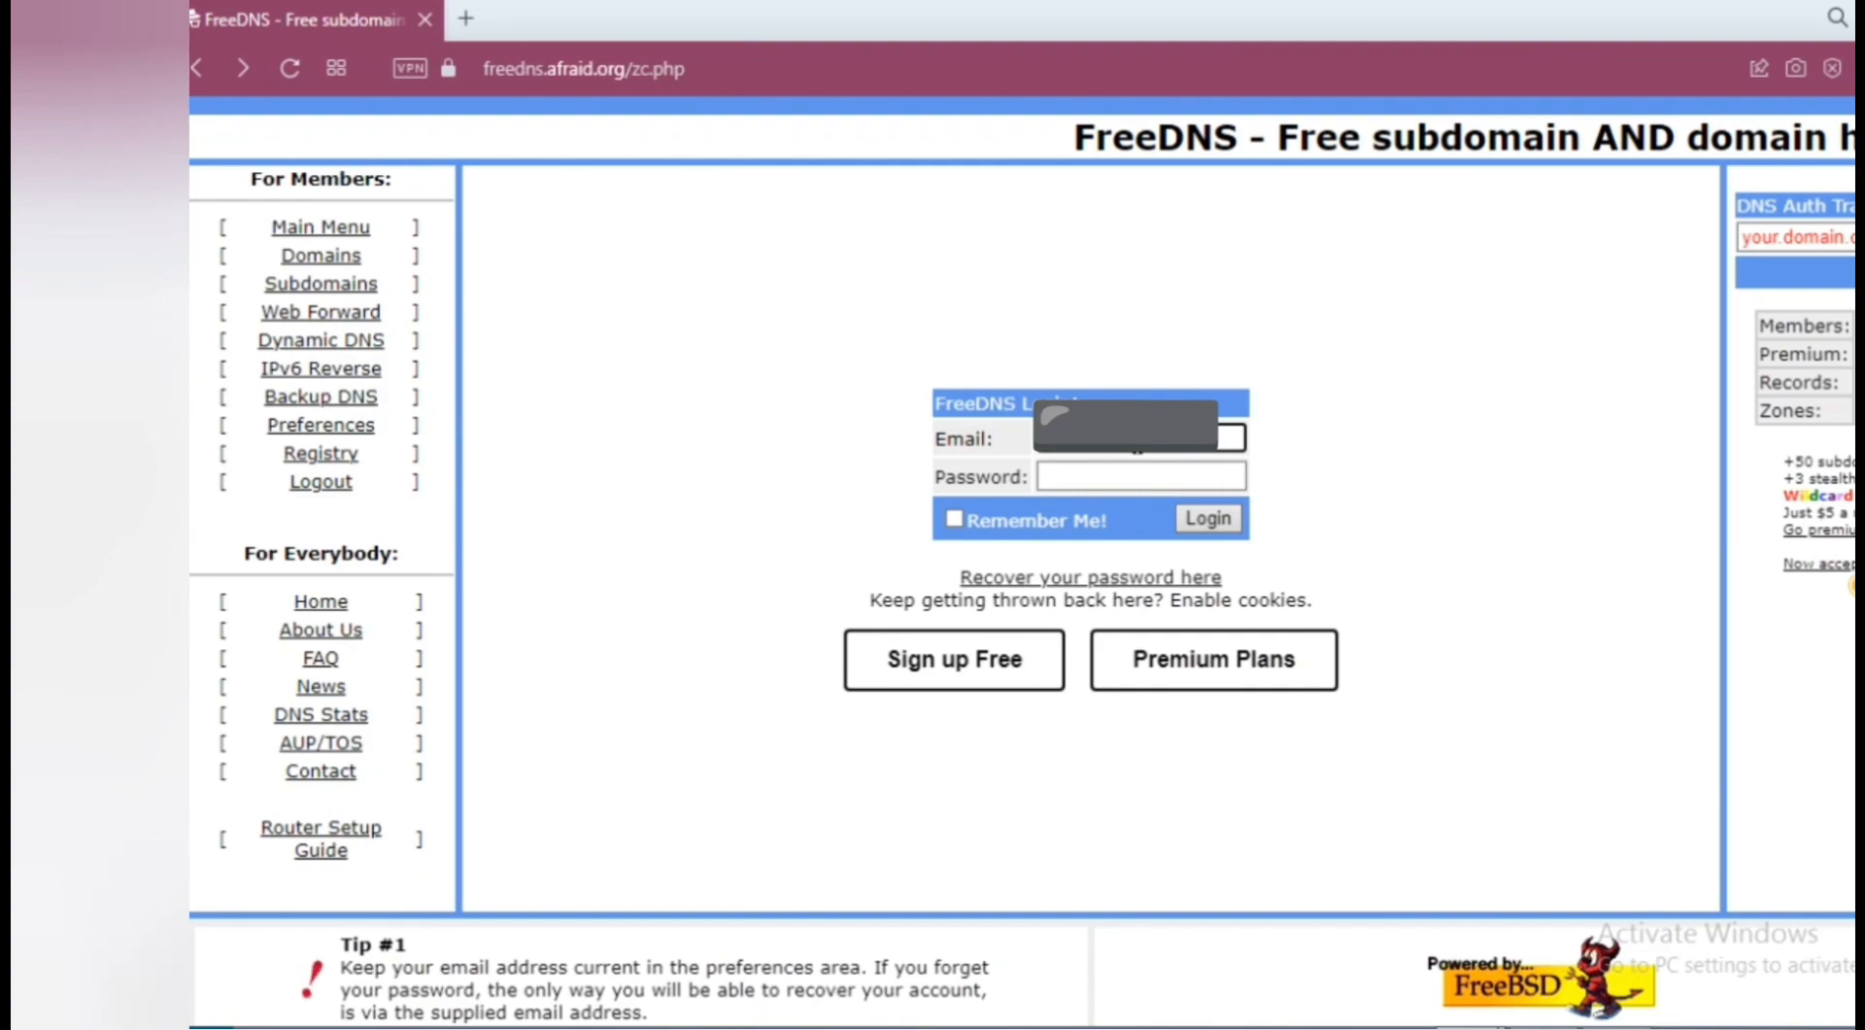
left_click(1104, 476)
type("•••")
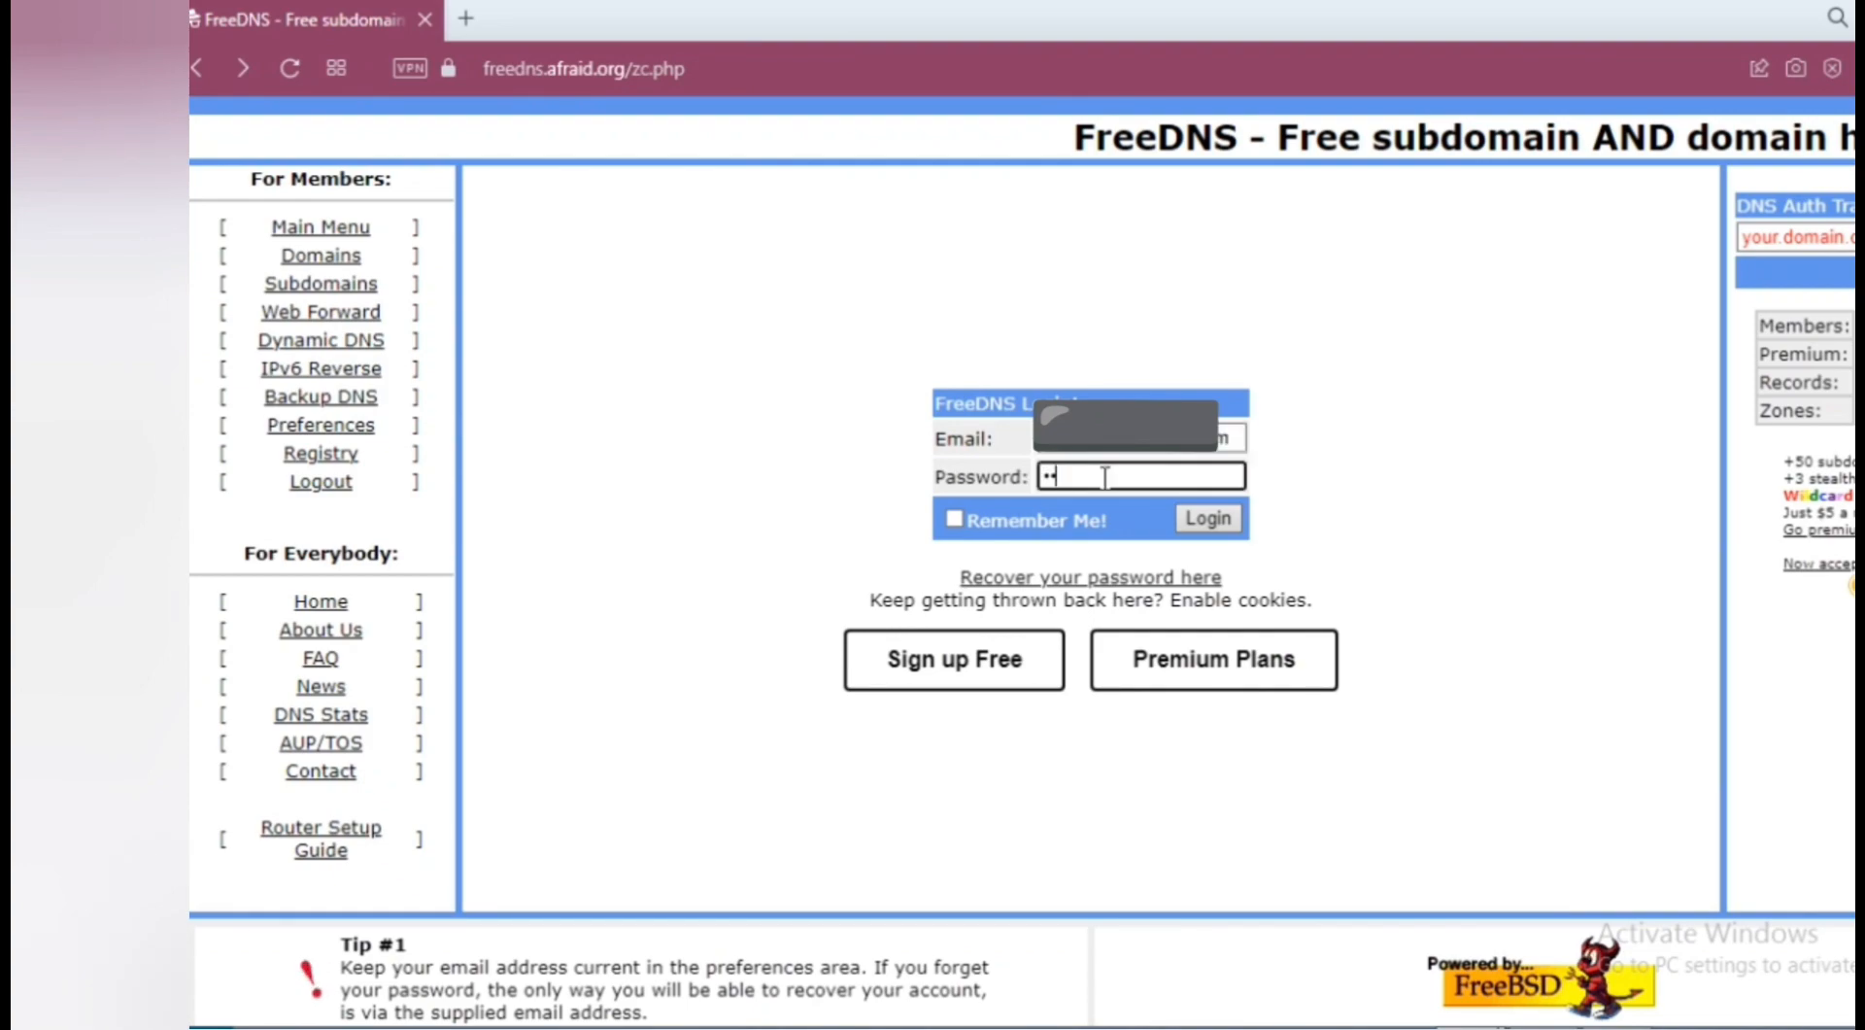
type("•••••••••••")
key("Return")
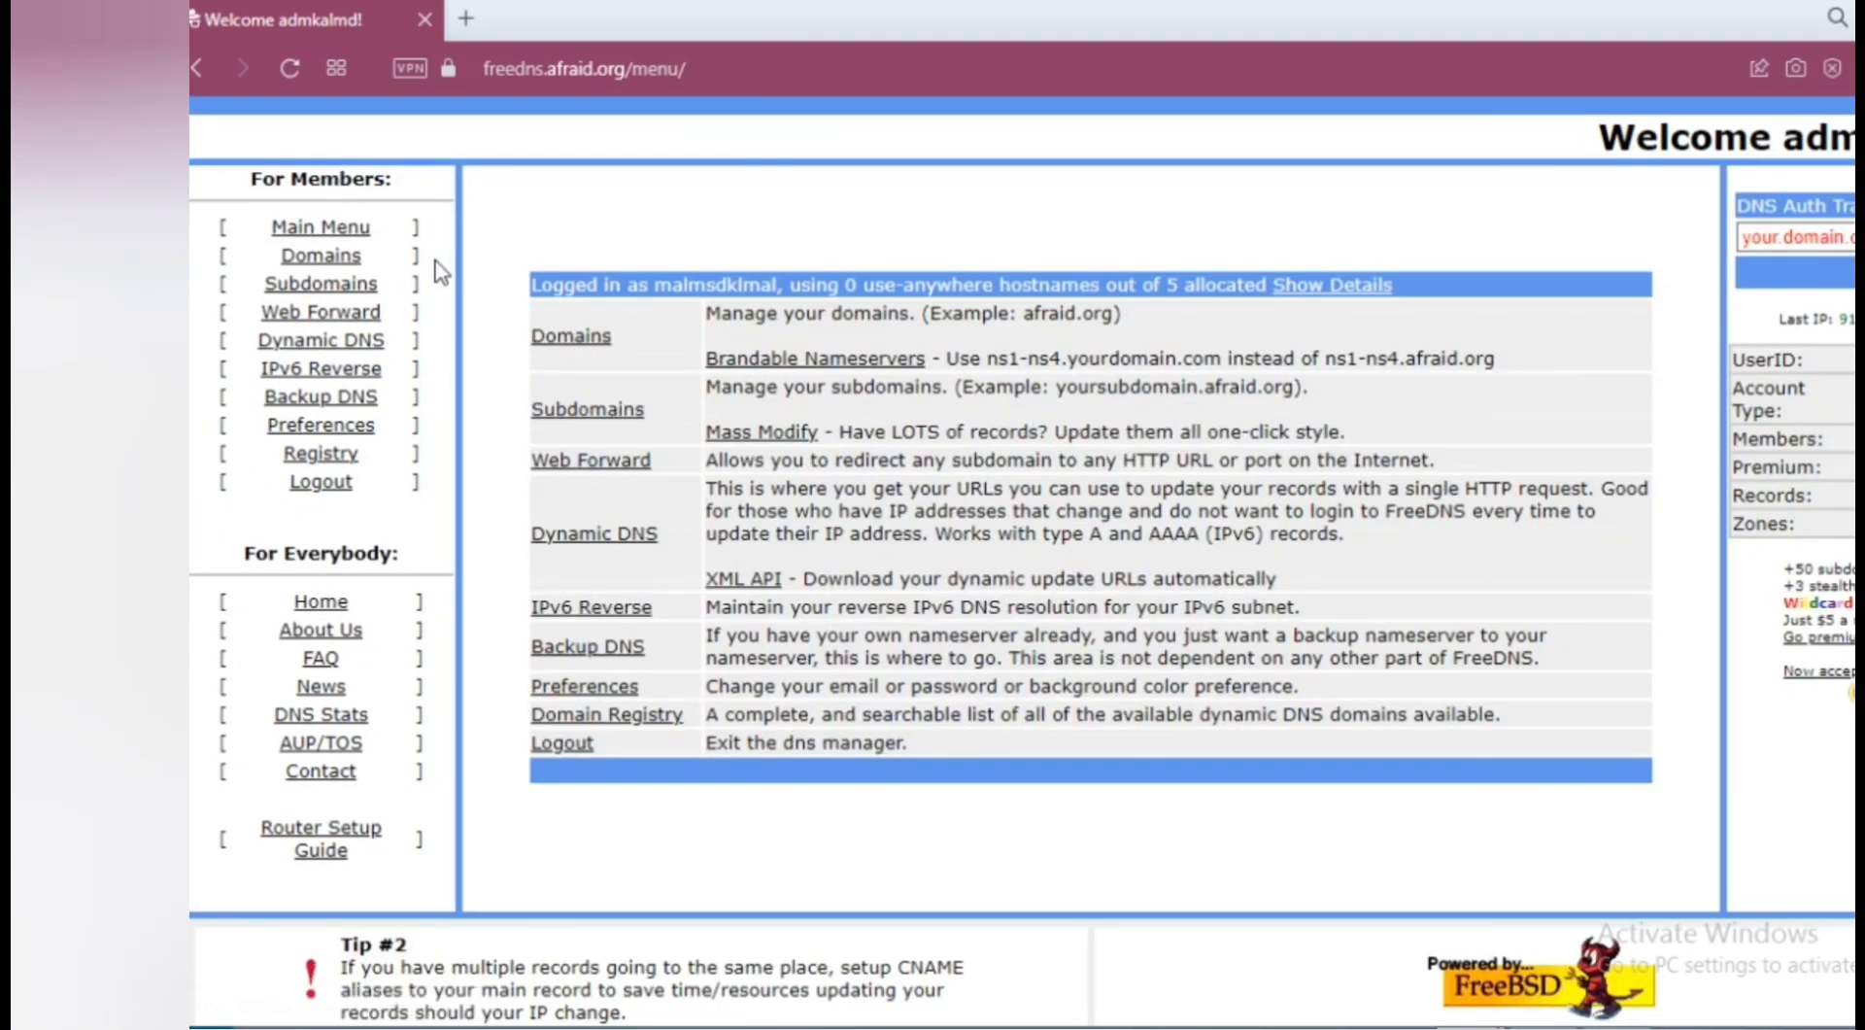
Start adding a new subdomain in the Subdomains section and name it izdrugogugla
left_click(349, 258)
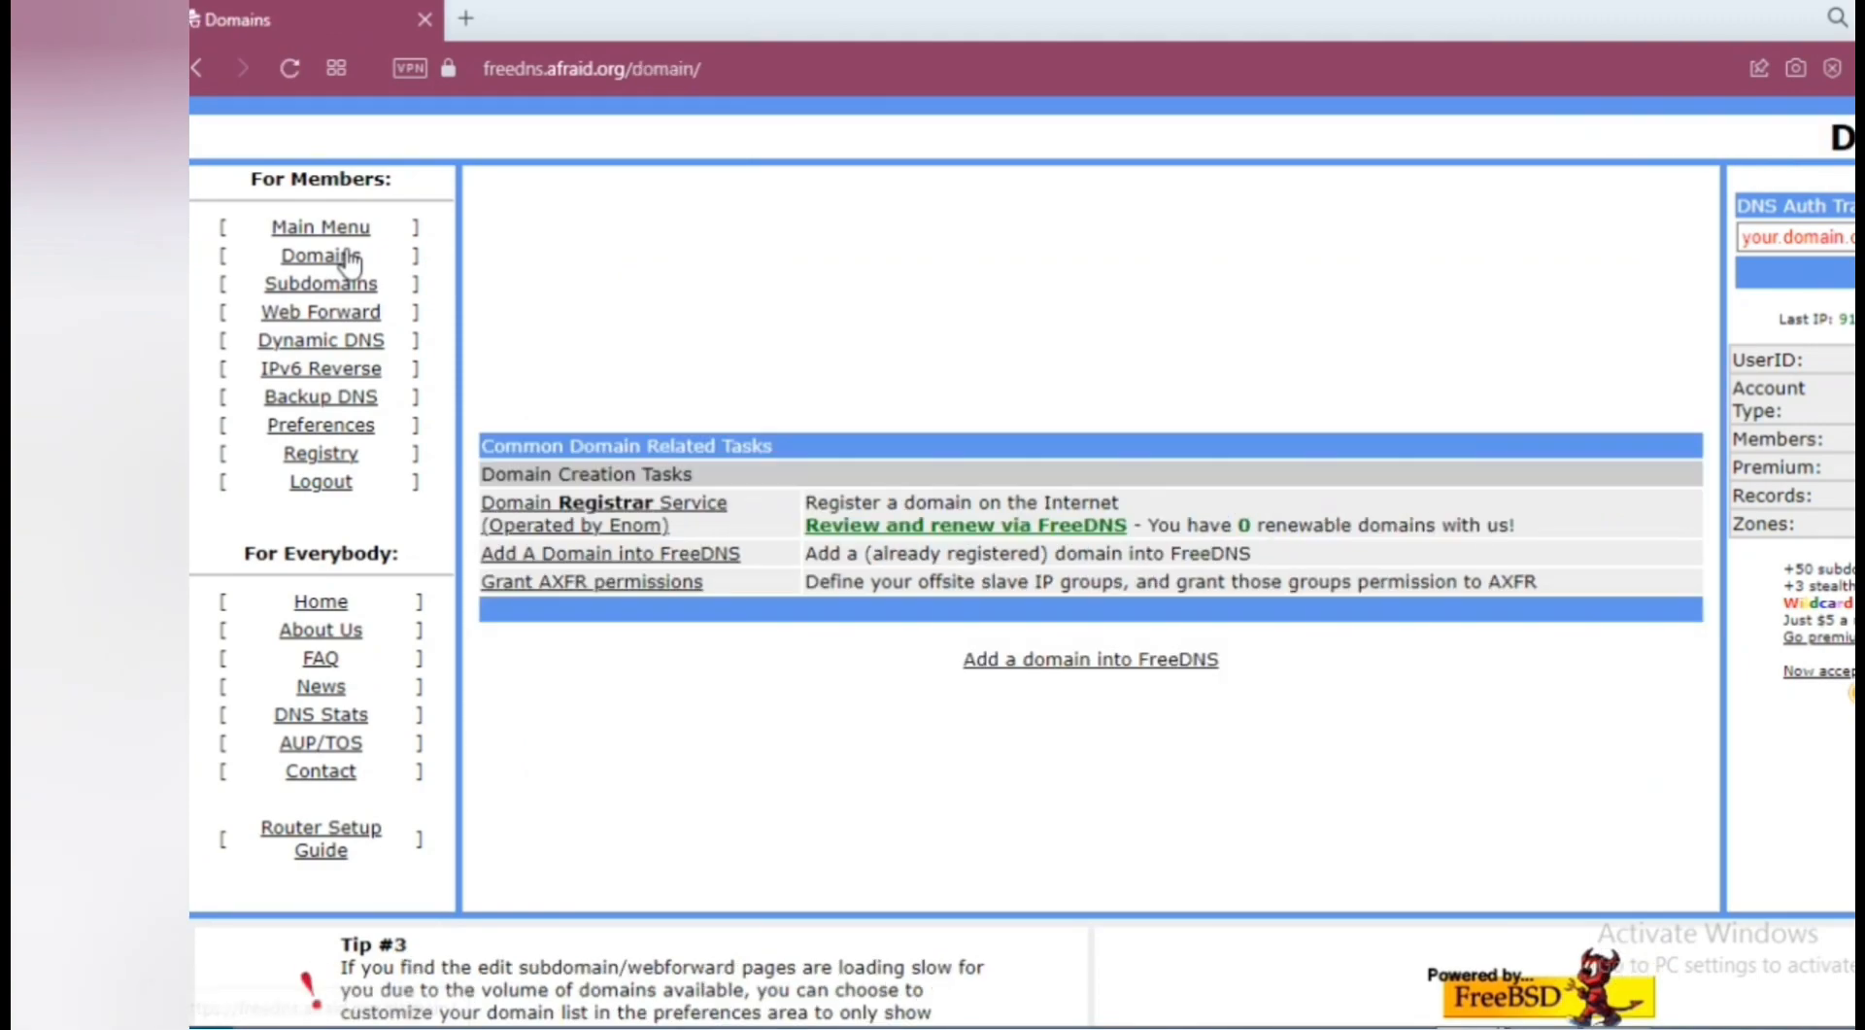
left_click(342, 288)
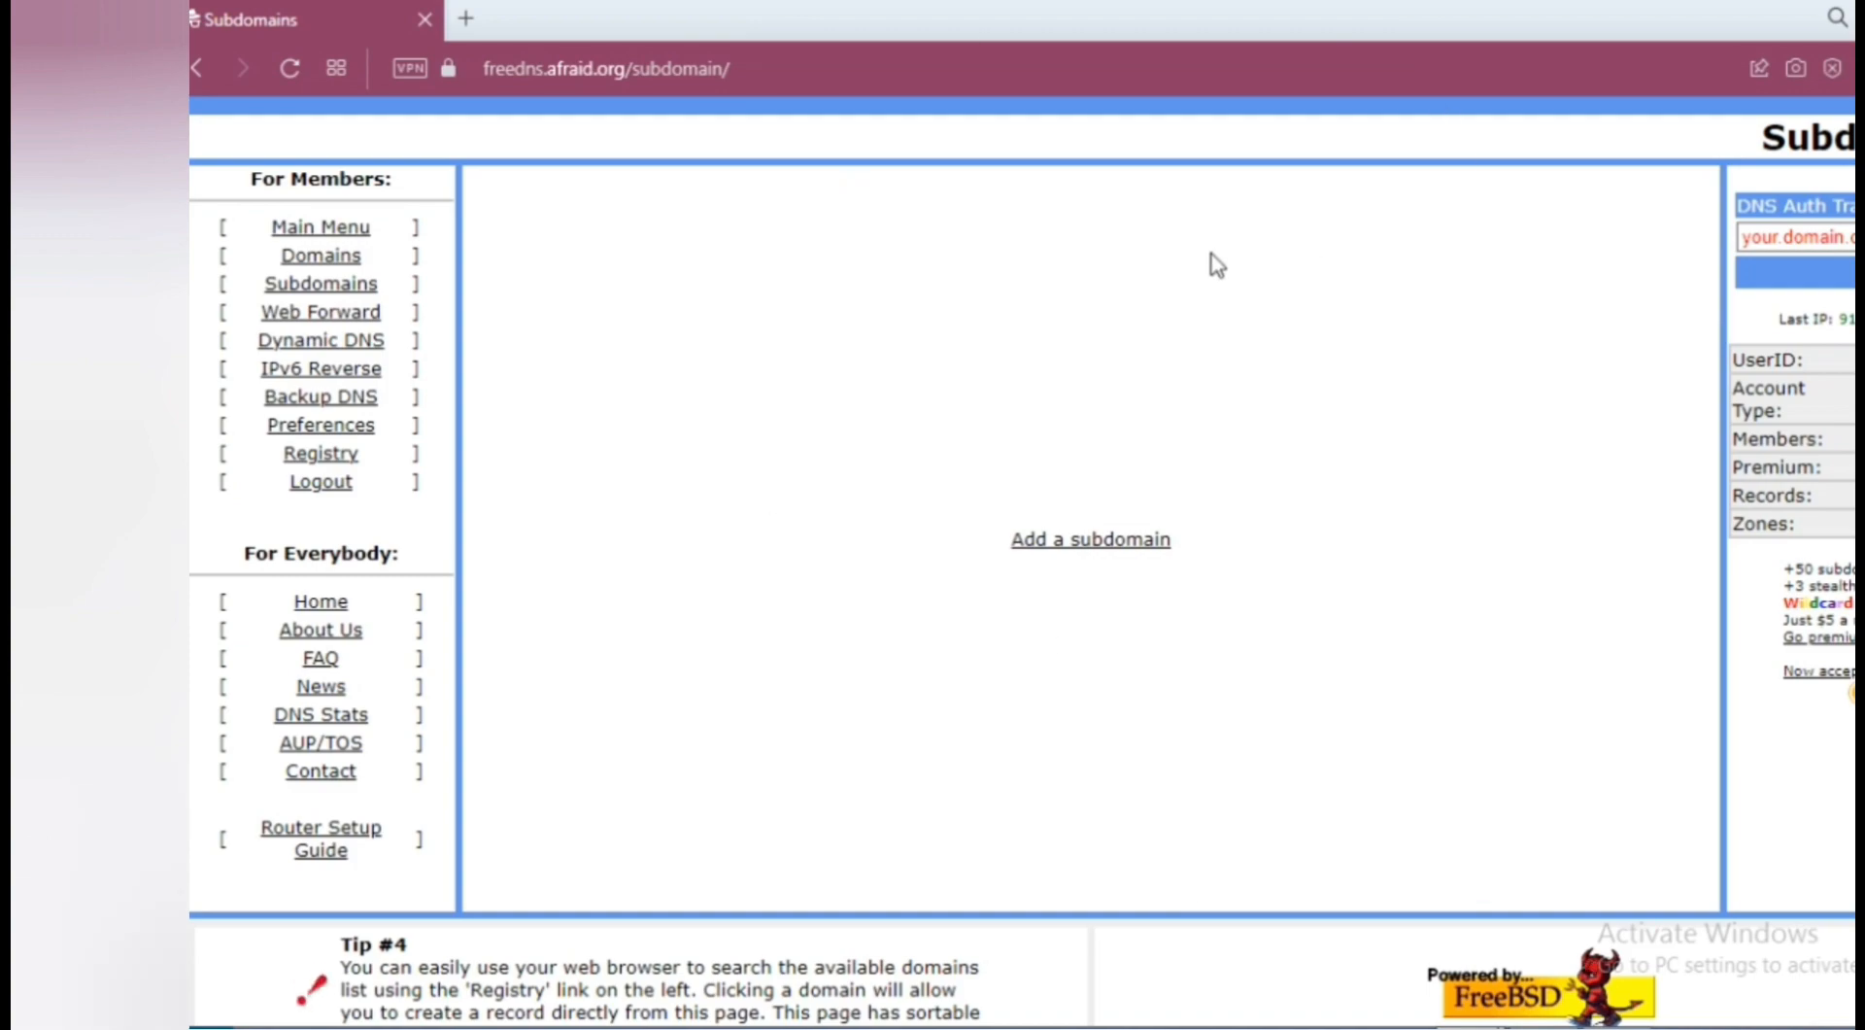
left_click(1069, 549)
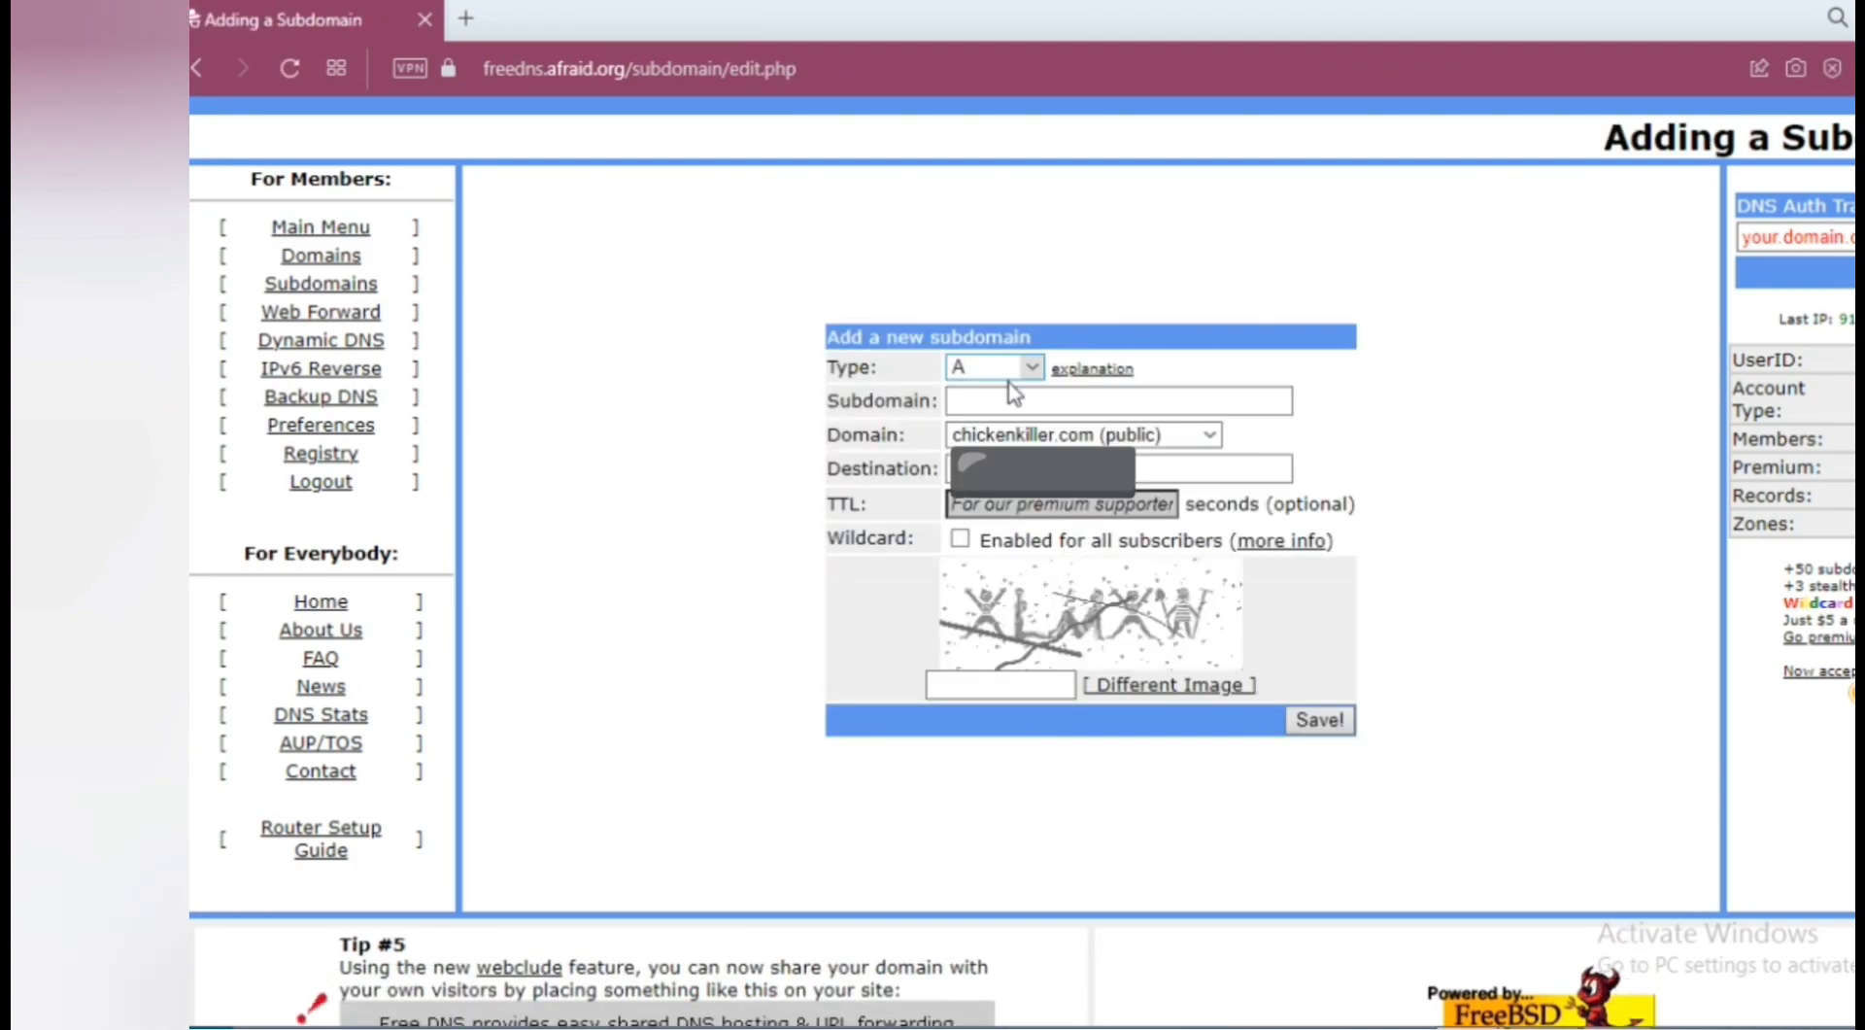
left_click(977, 401)
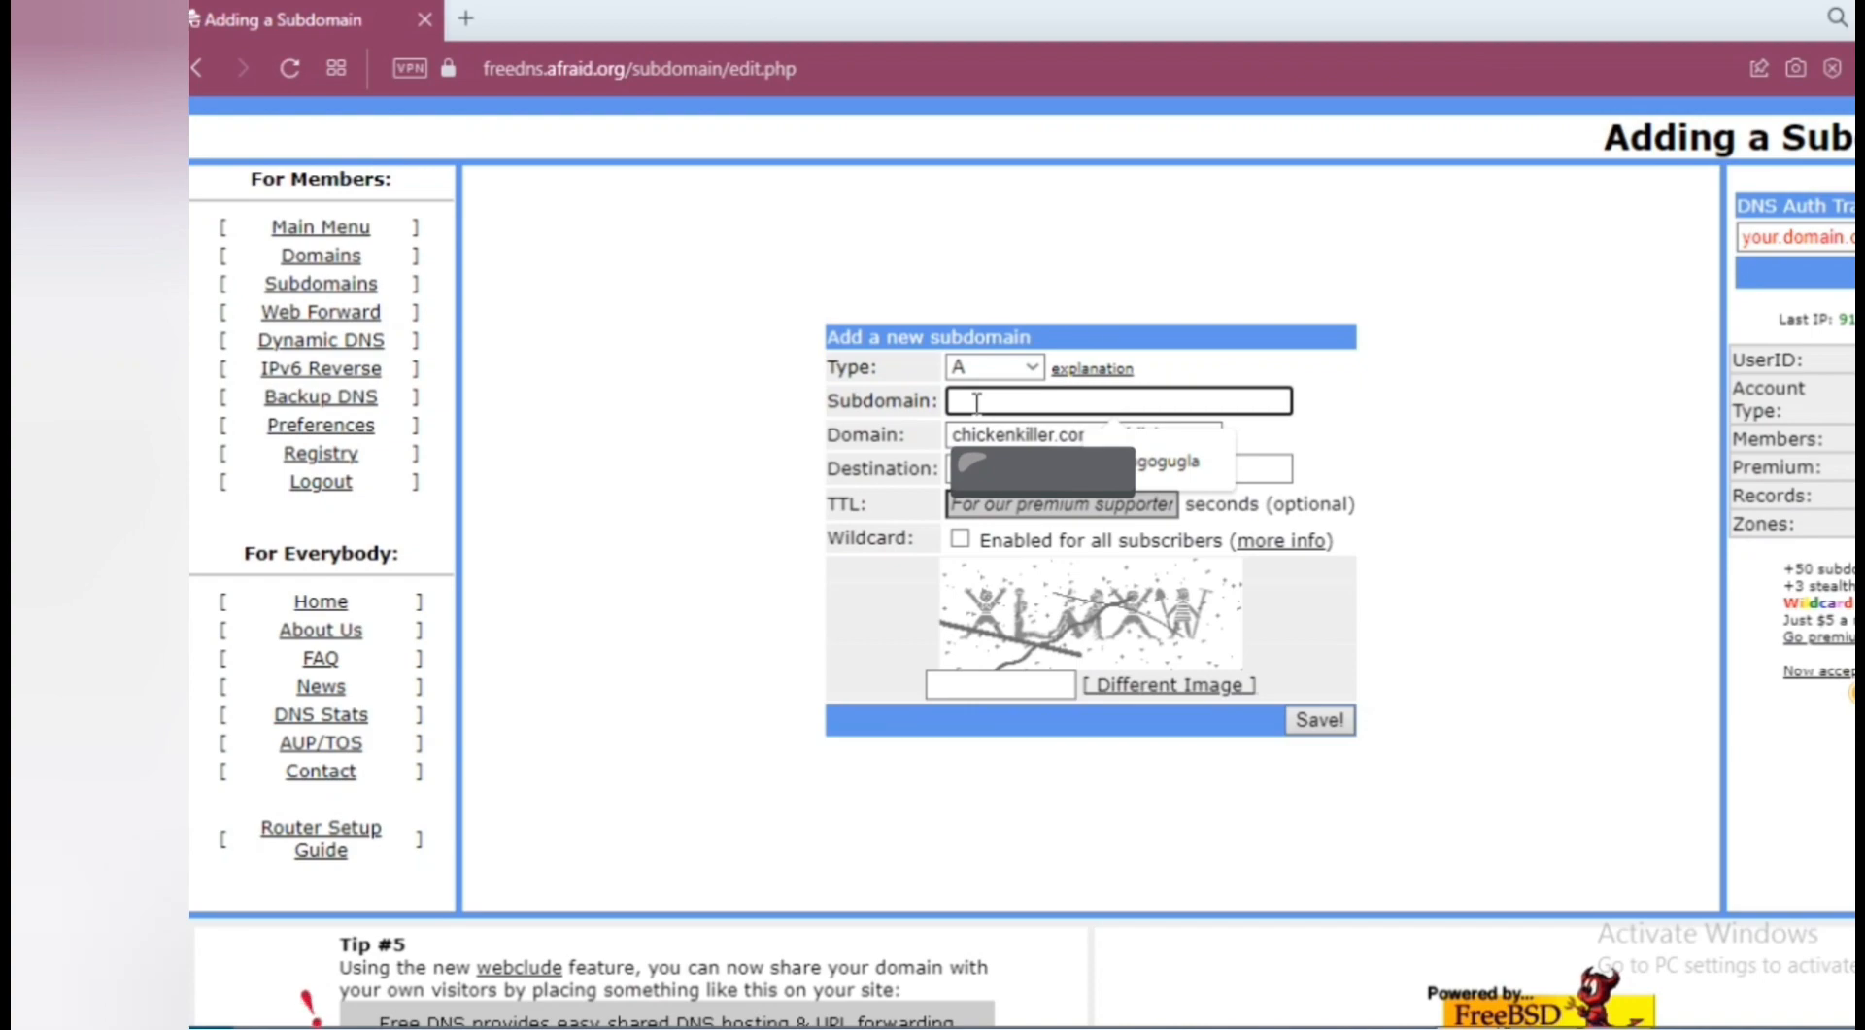
left_click(1139, 462)
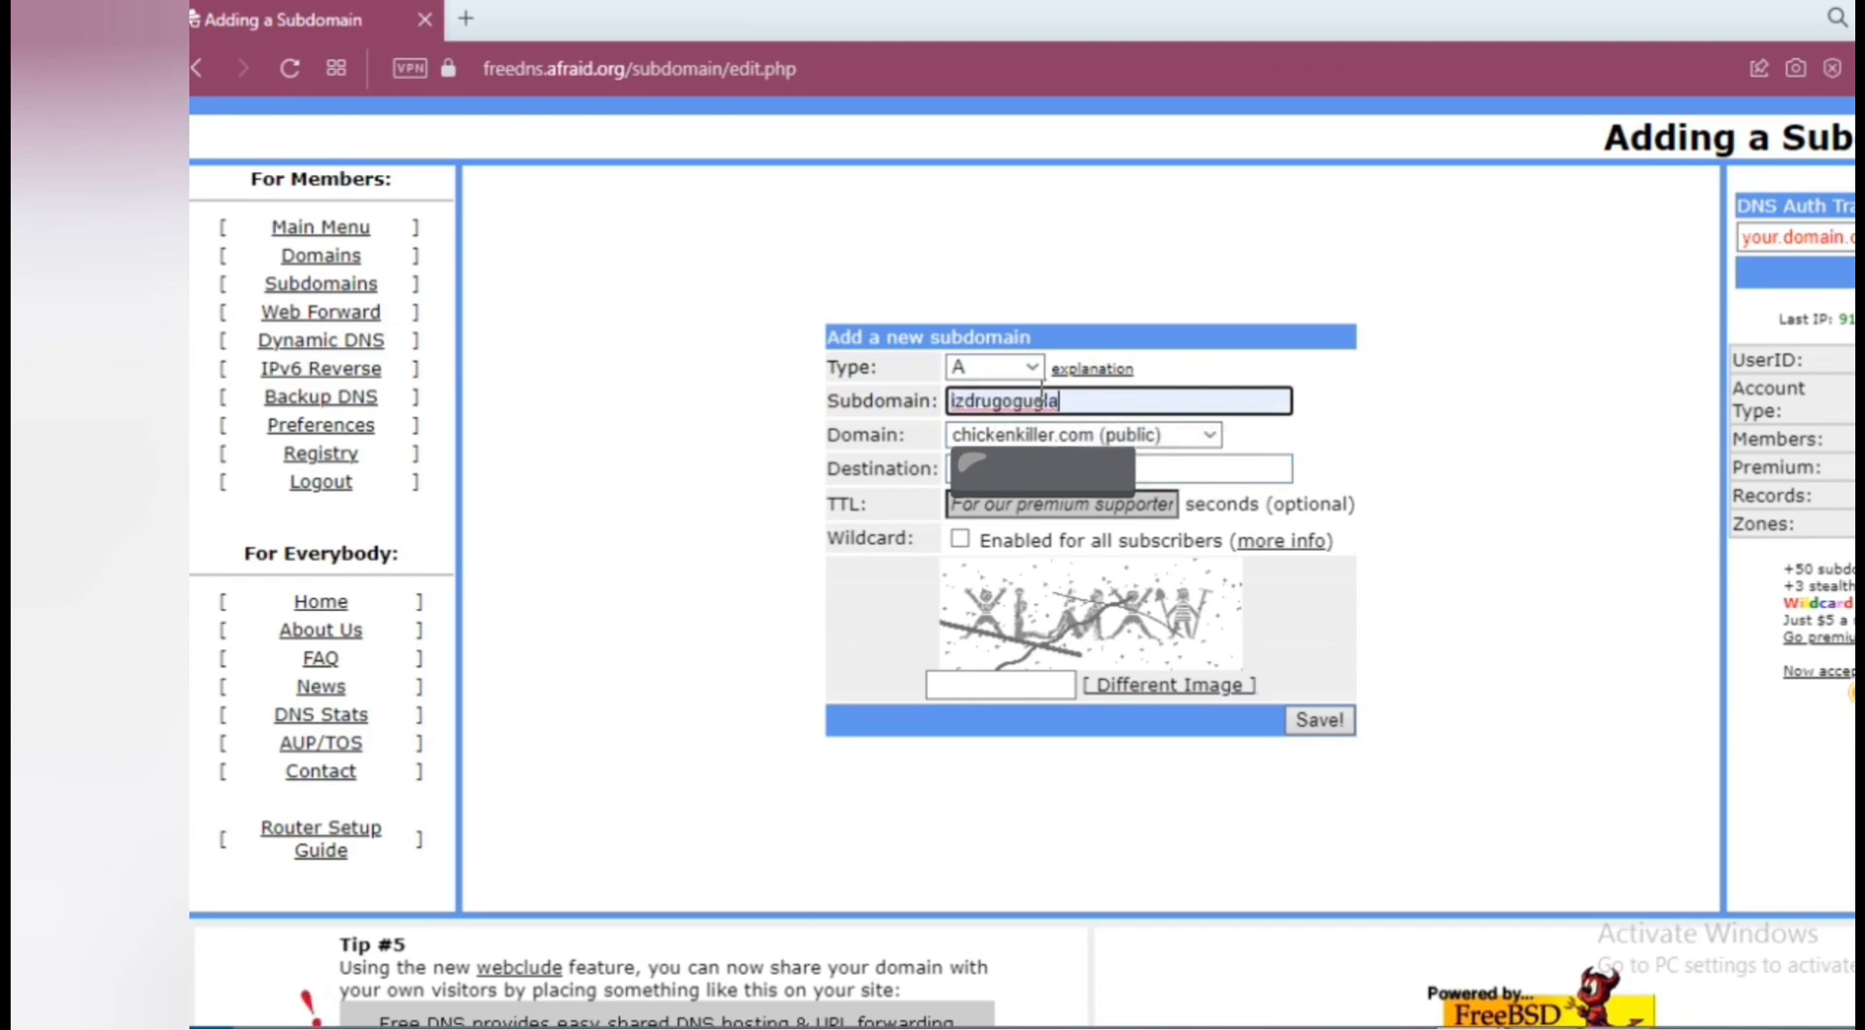
Browse the Shared Domain Registry by way of the "Many many more available ..." domain option, and return to the subdomain form
left_click(1152, 437)
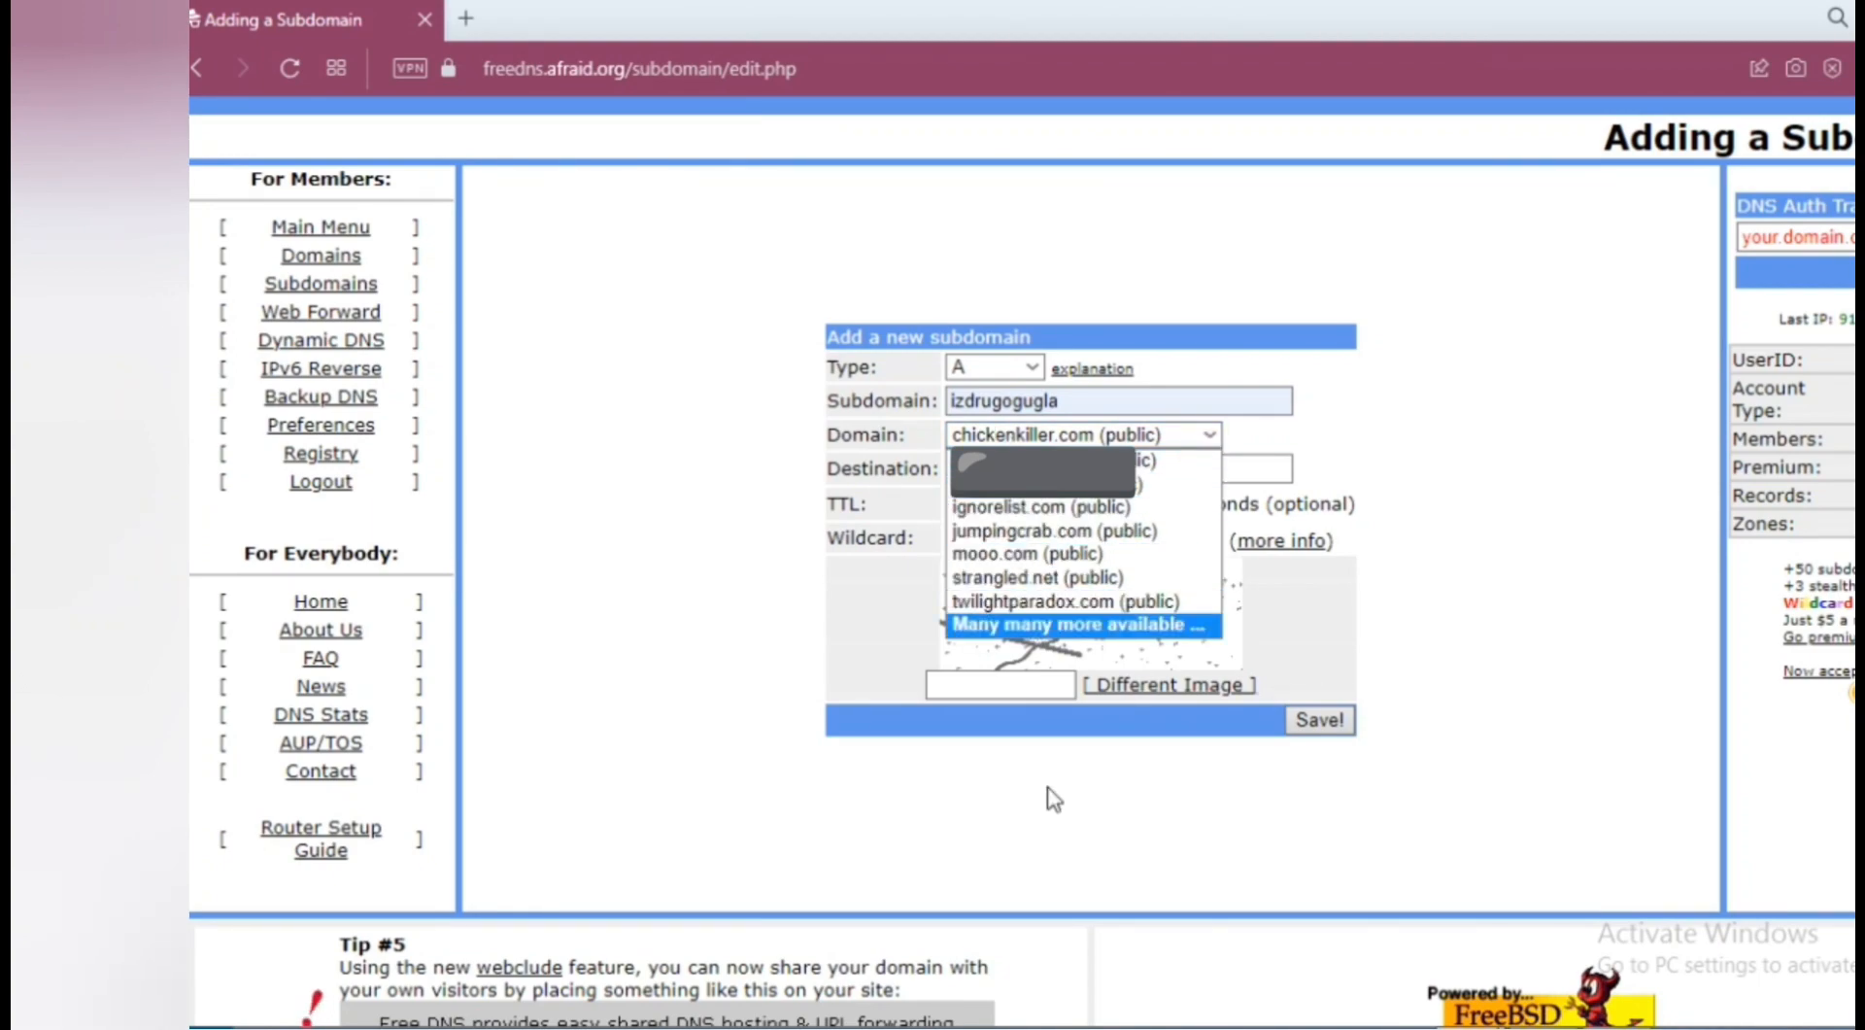
left_click(1027, 627)
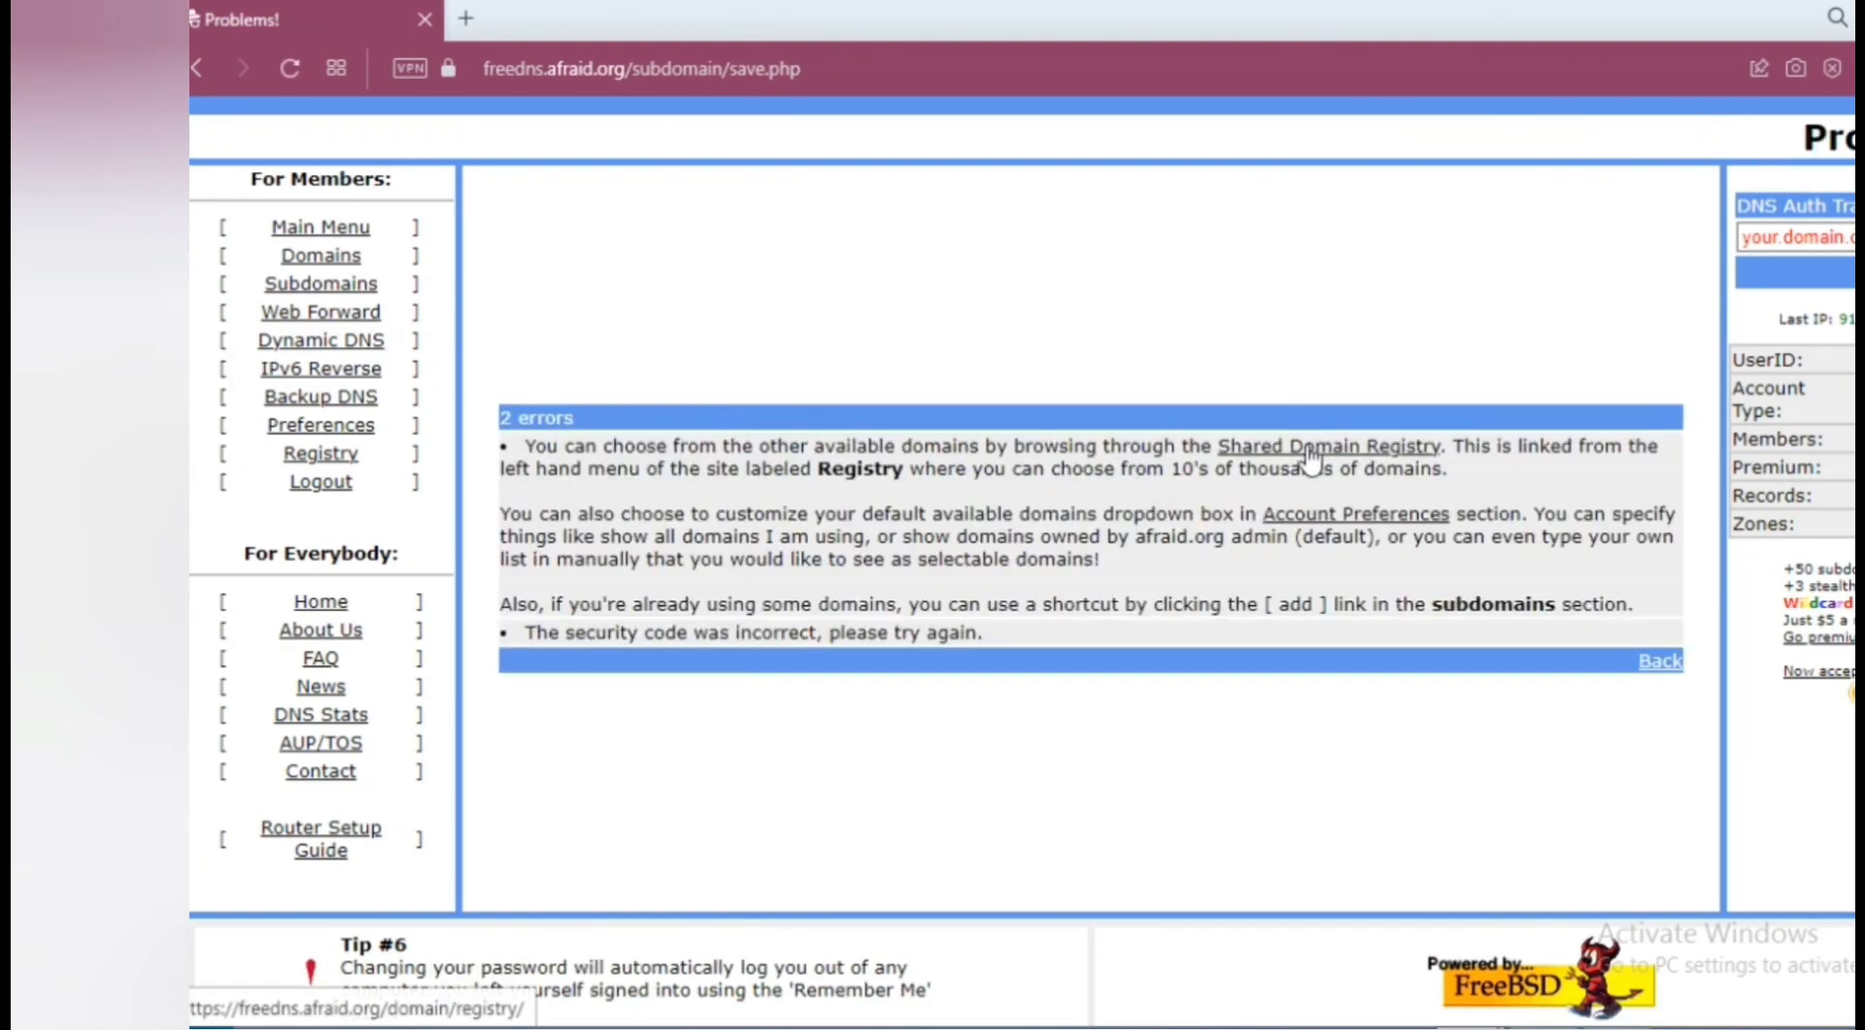
left_click(1288, 447)
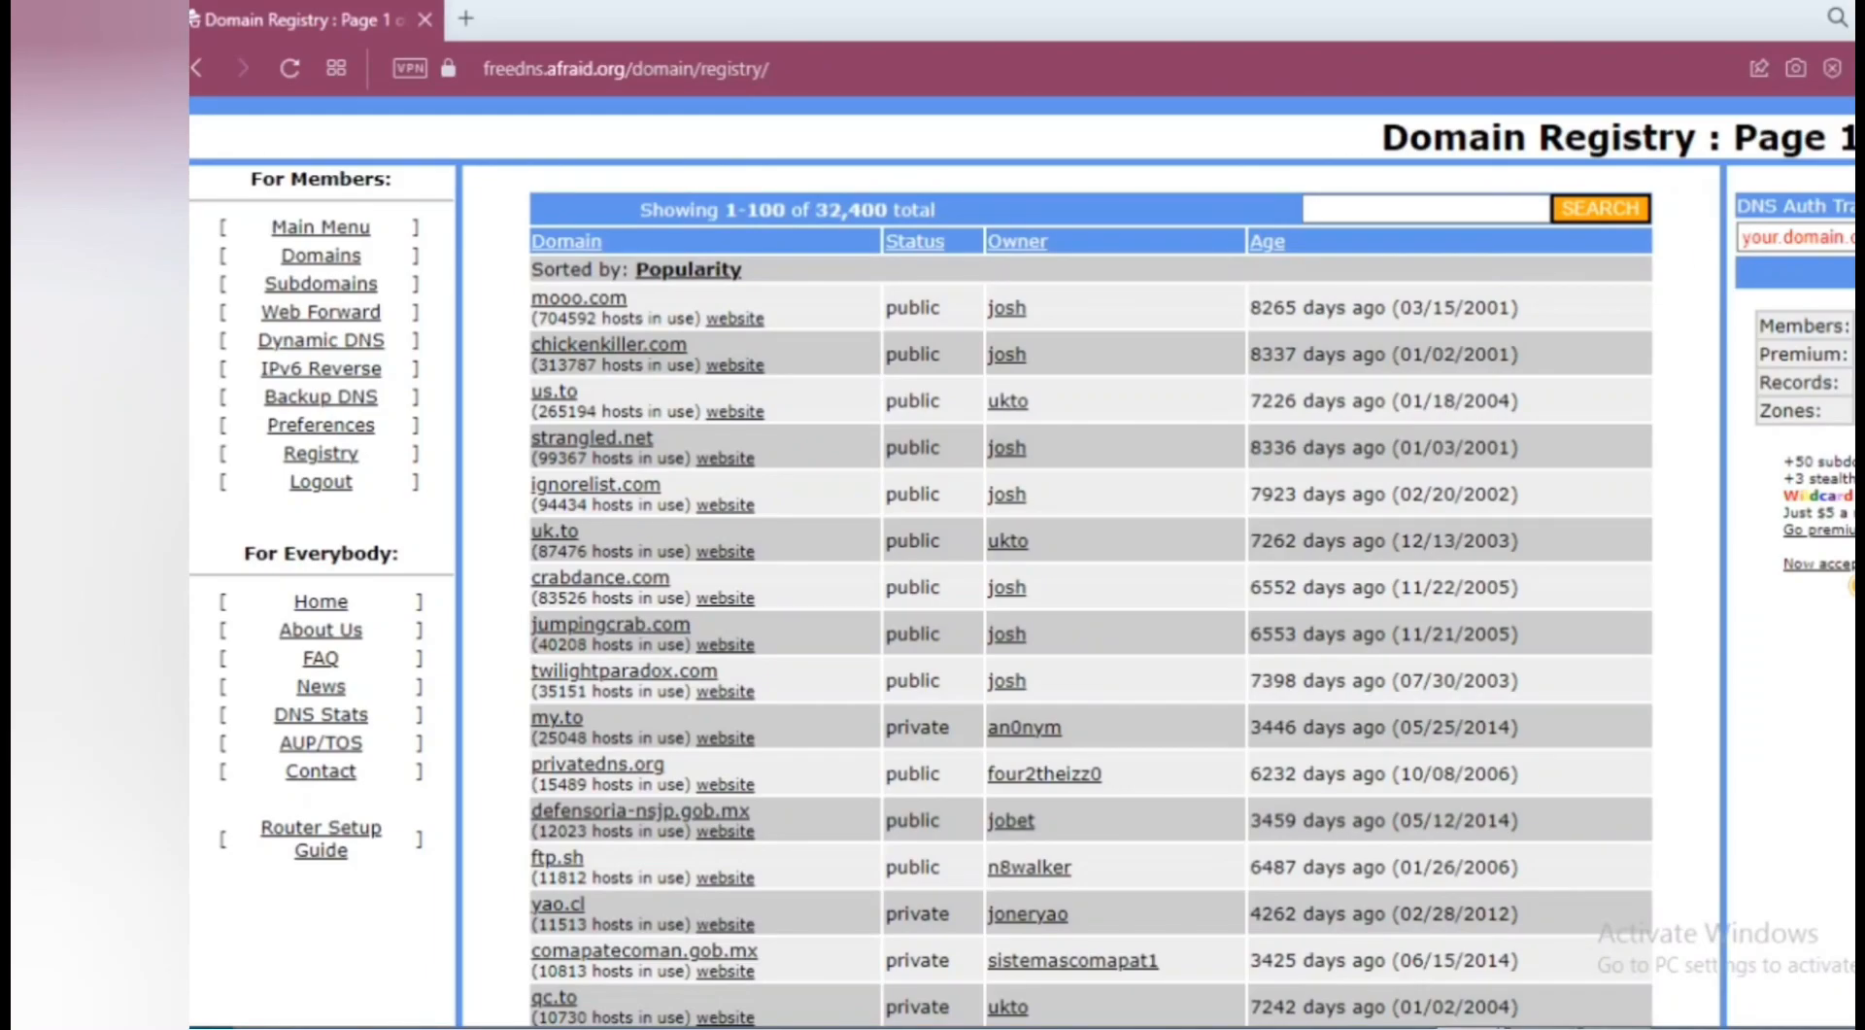
scroll(1091, 582, "down", 15)
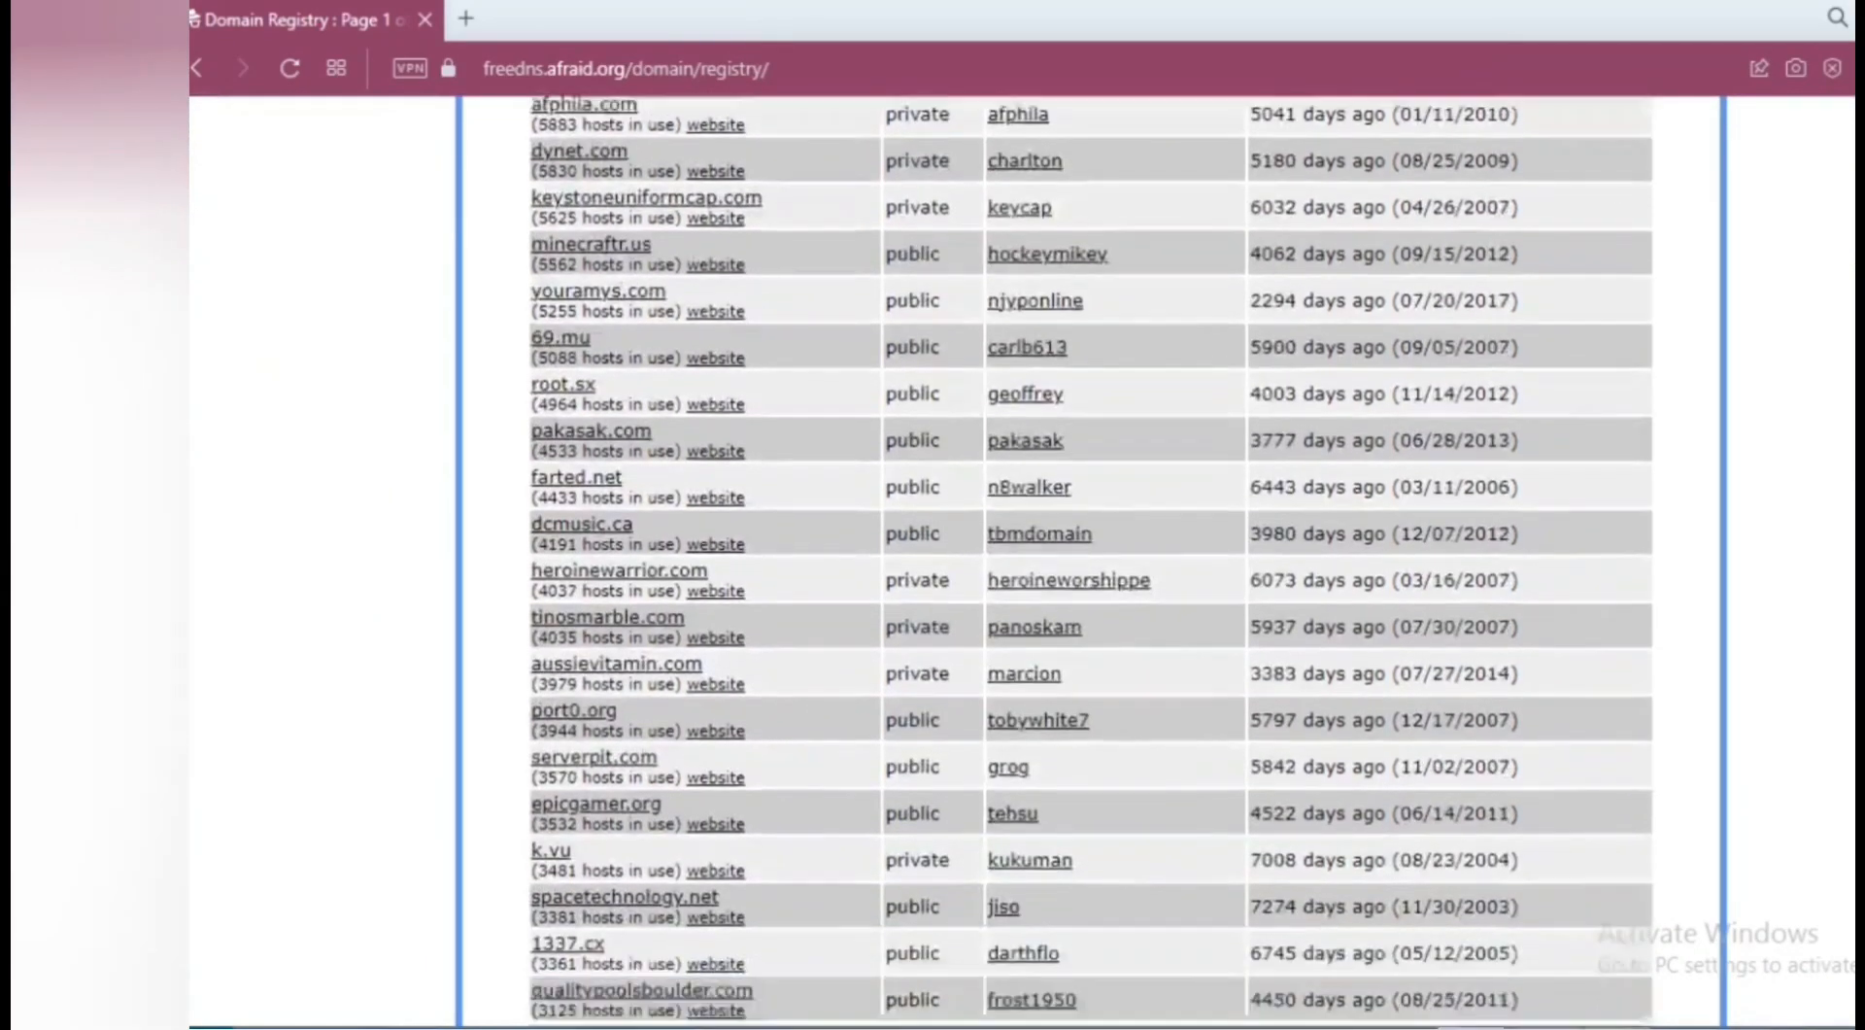
scroll(1091, 583, "up", 15)
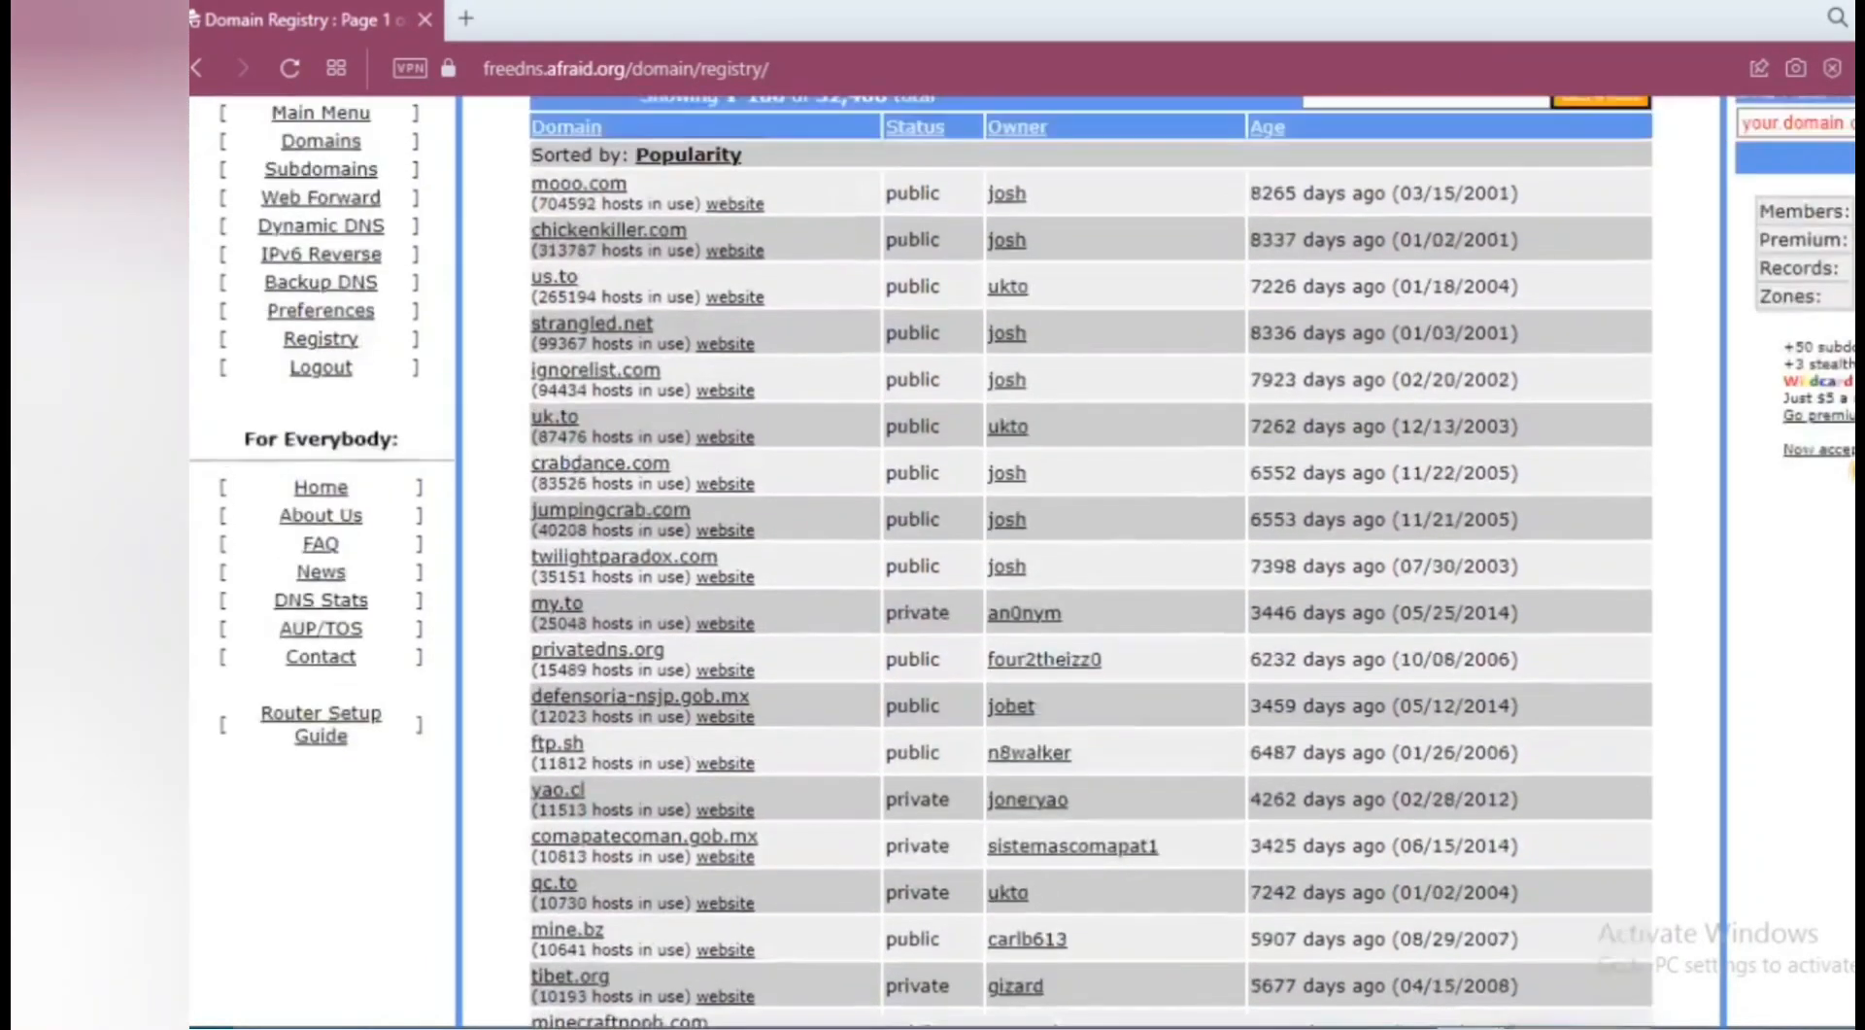
scroll(1091, 583, "up", 1)
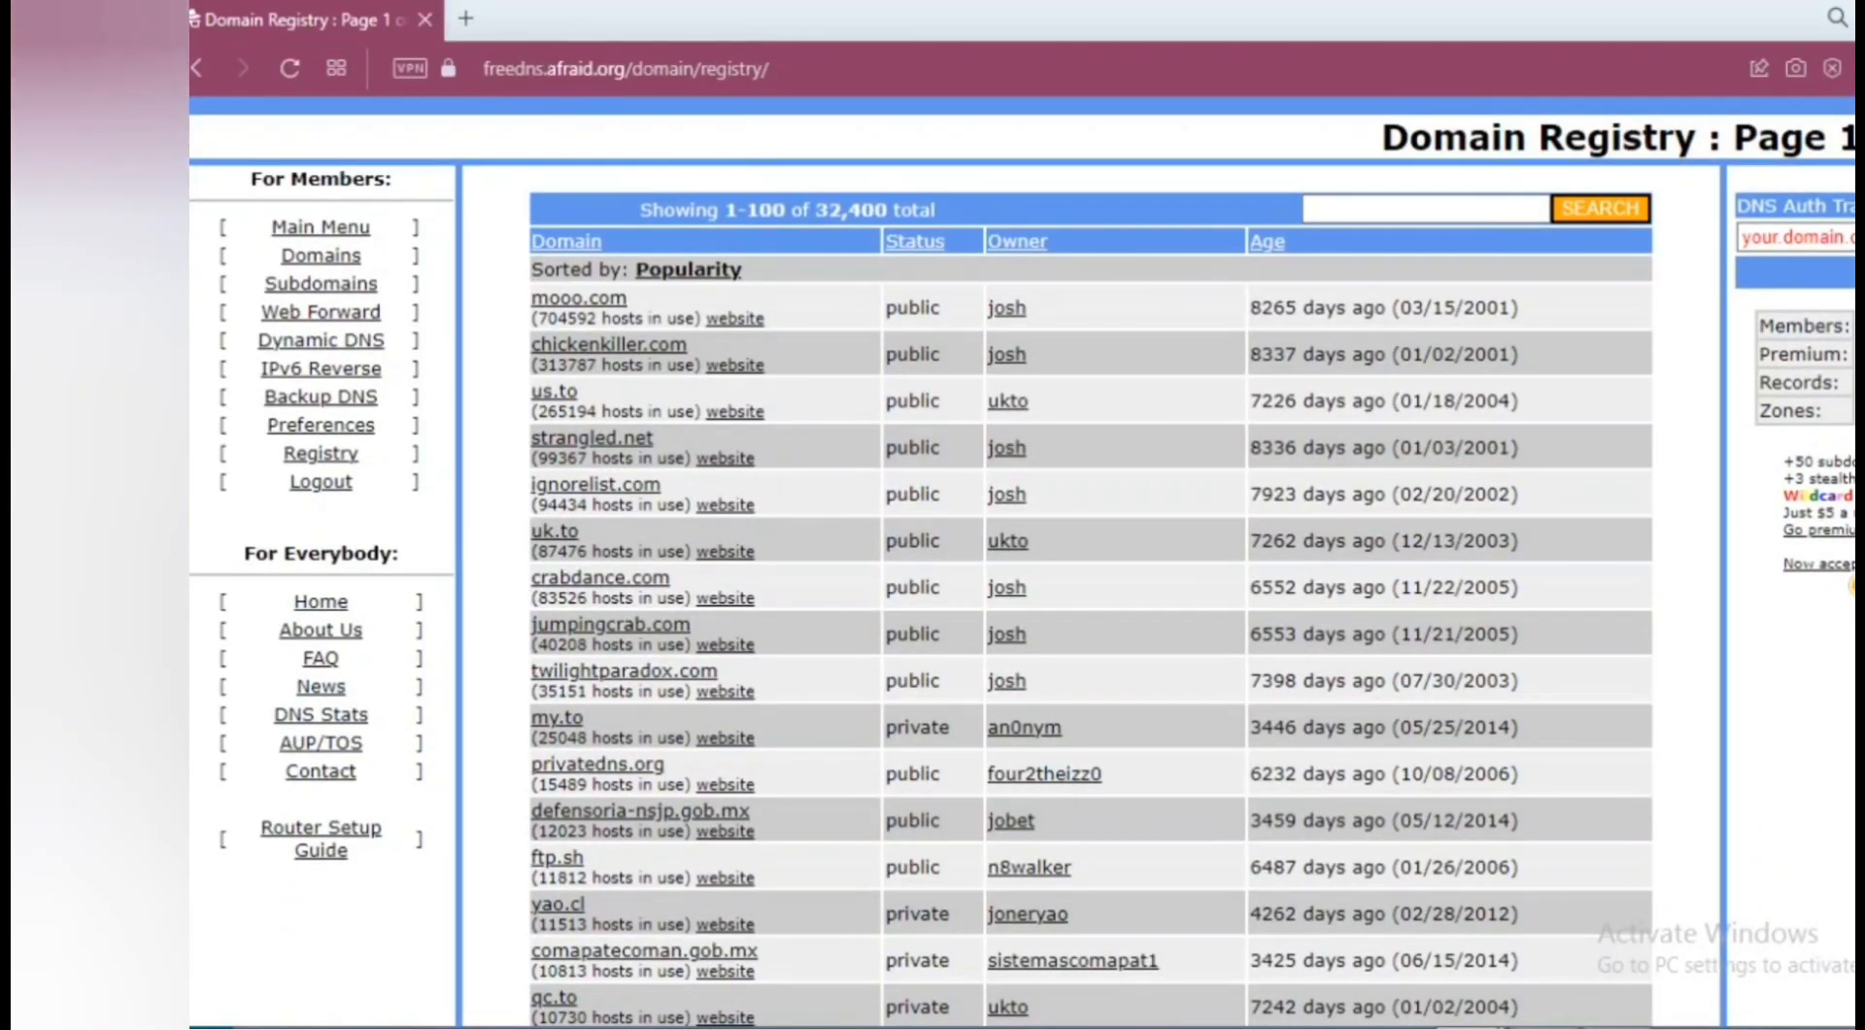
left_click(201, 68)
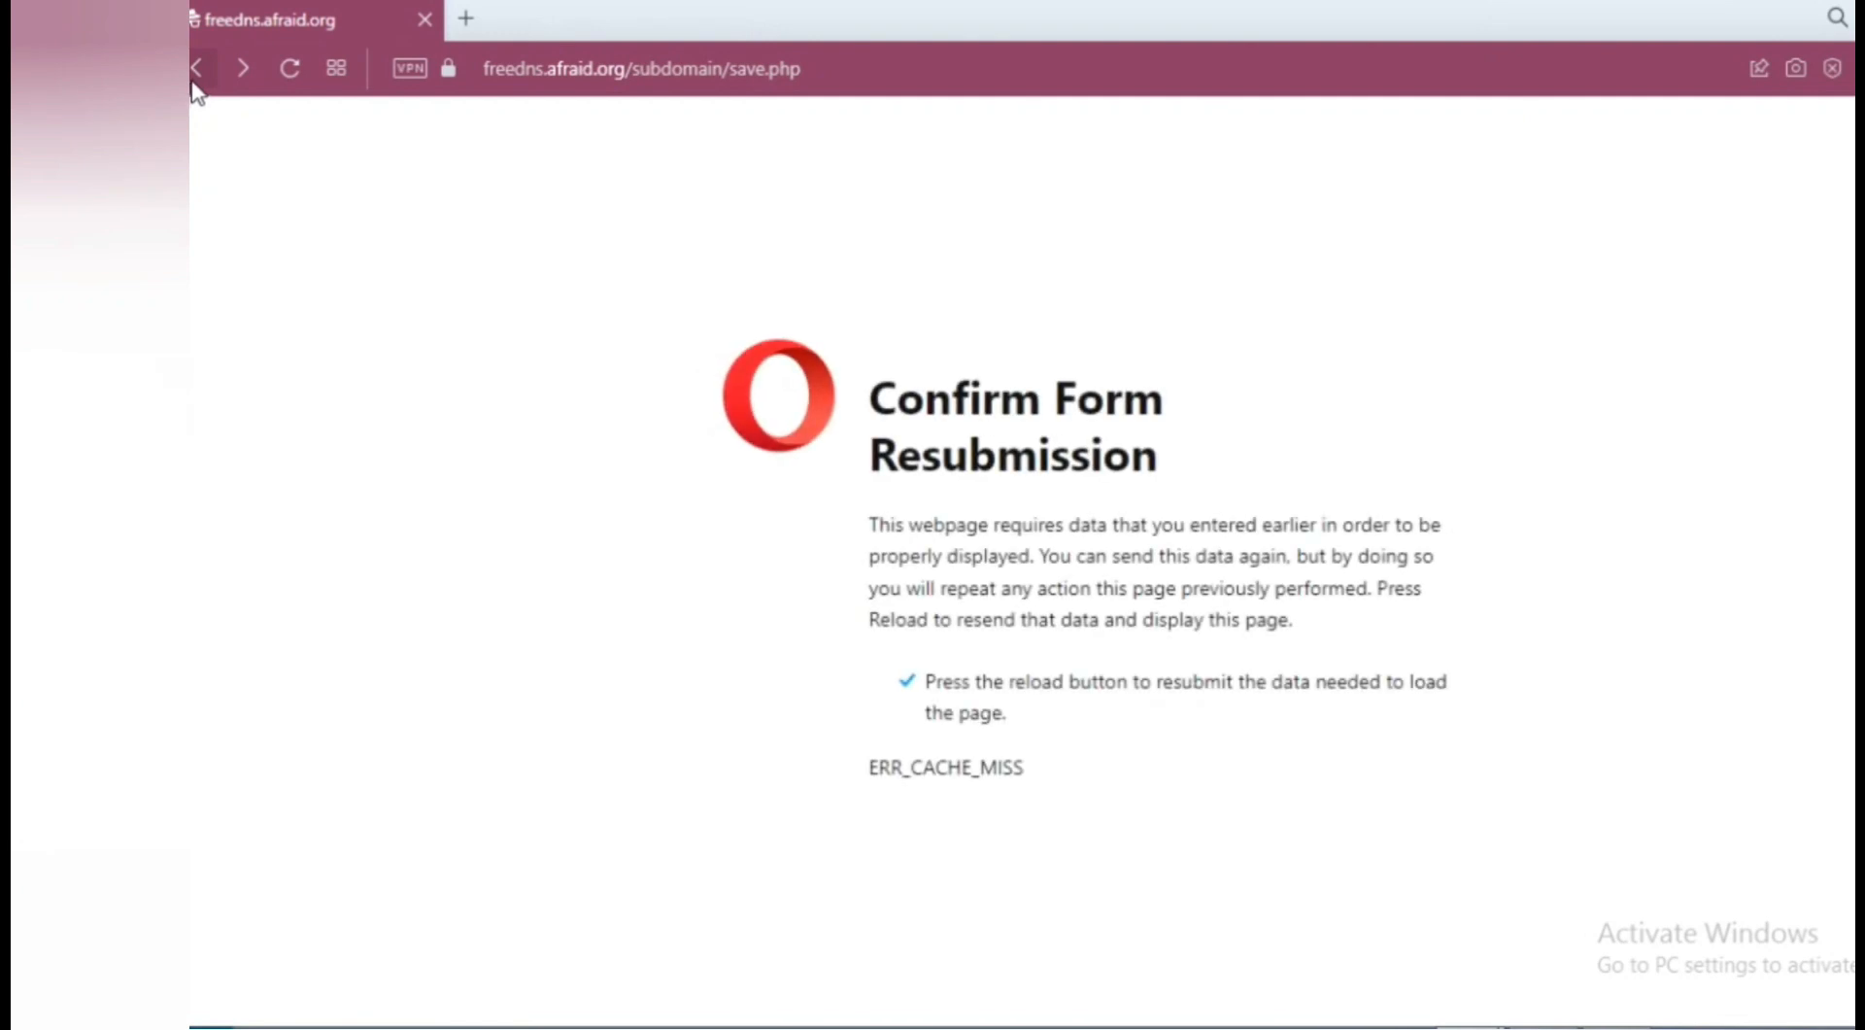
left_click(202, 70)
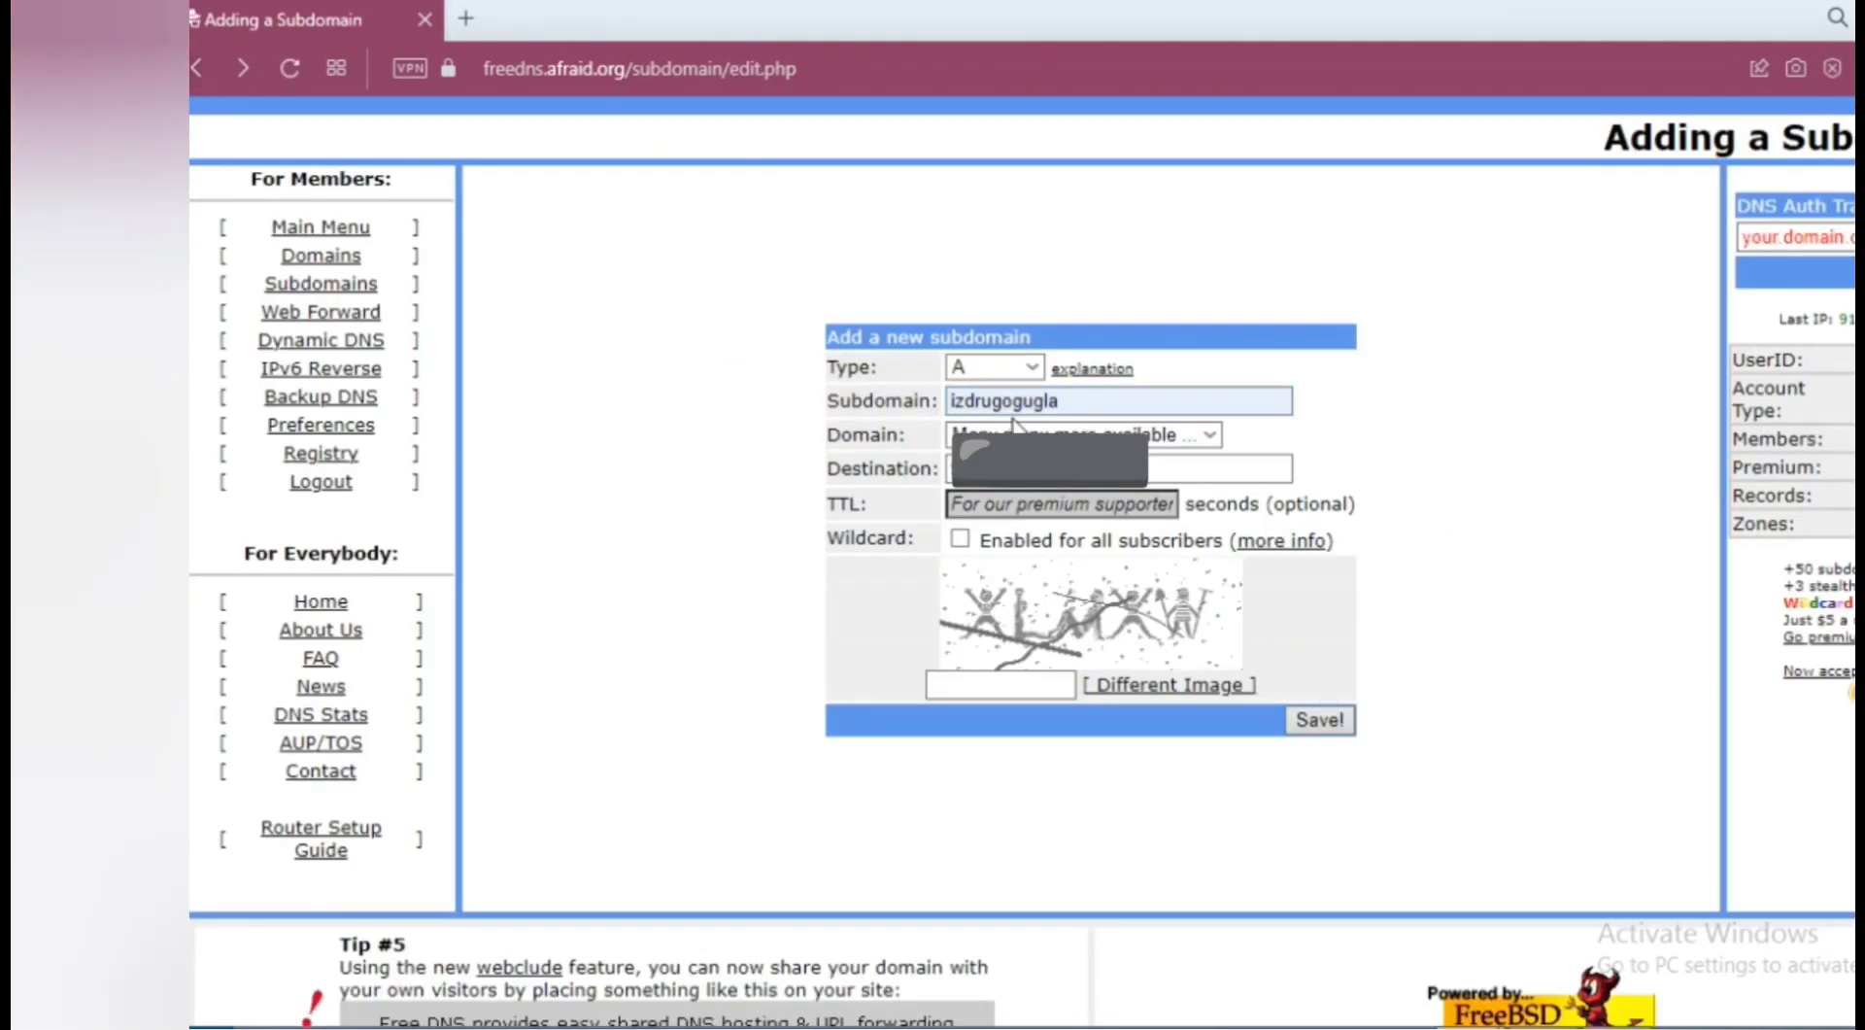
Set the new subdomain's domain to chickenkiller.com (public) and clear its destination address
left_click(1078, 438)
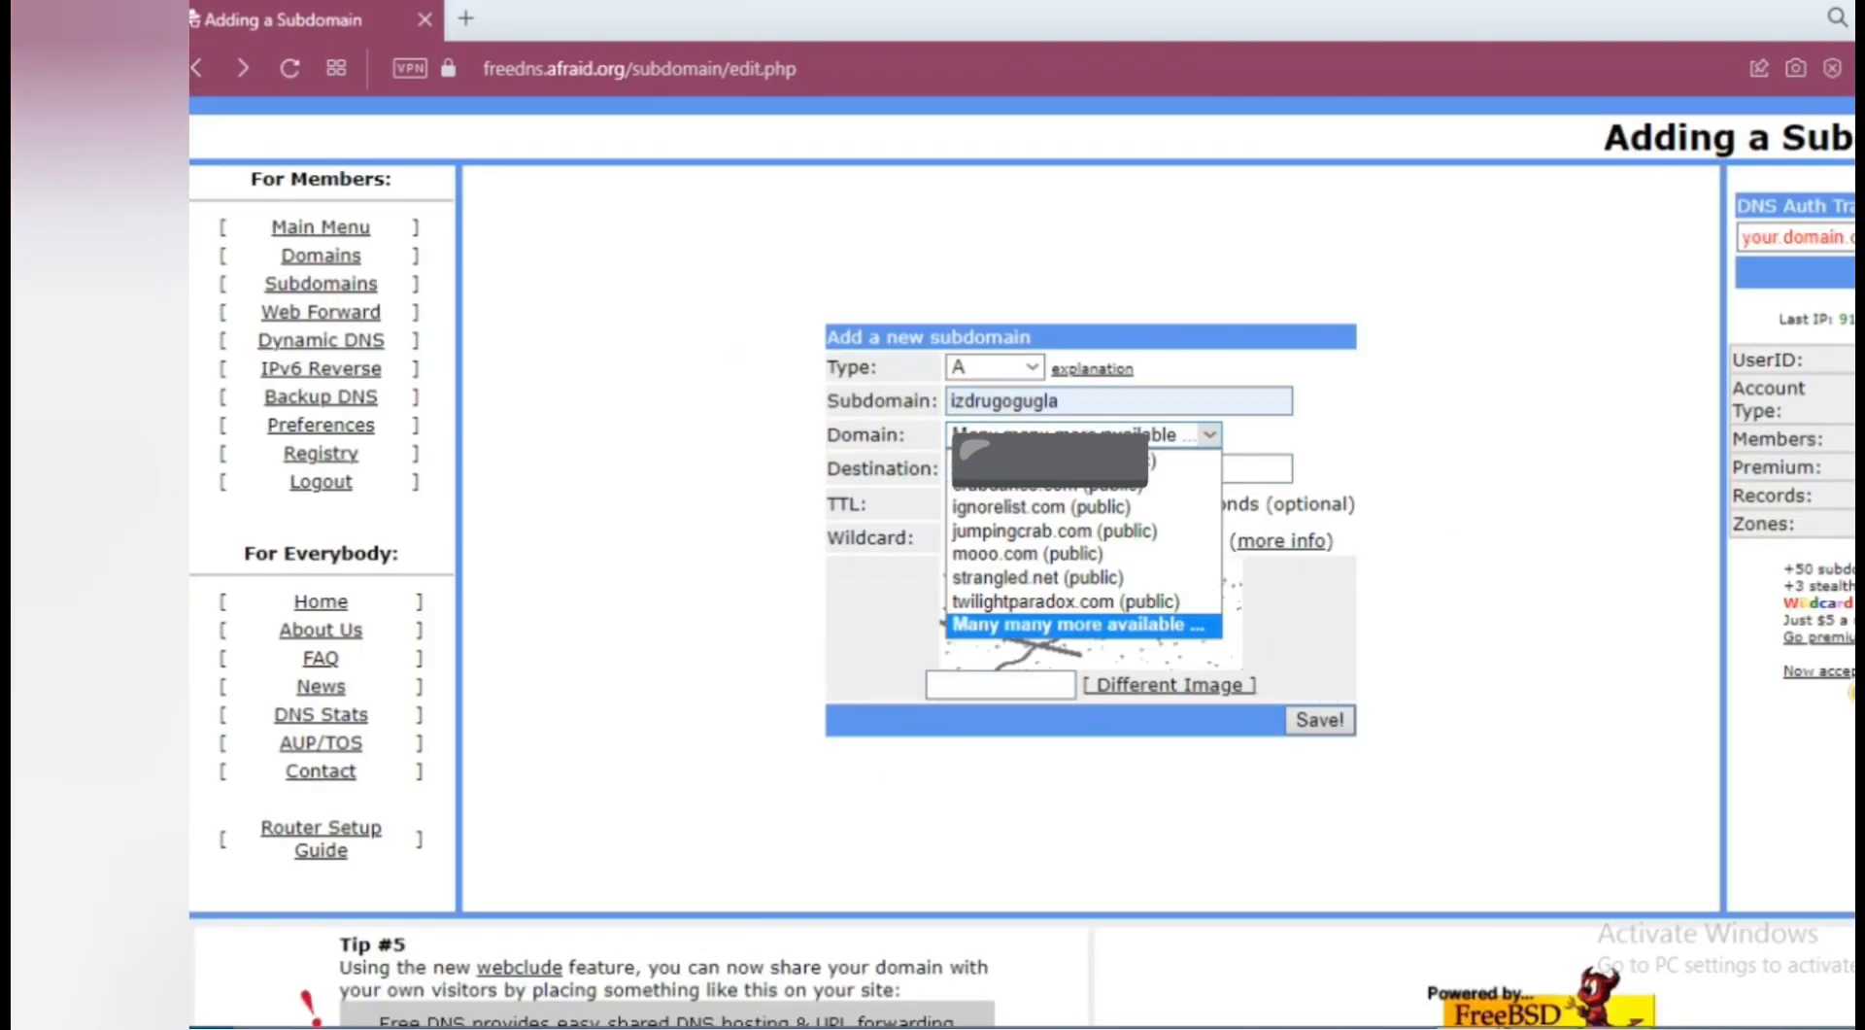
left_click(1079, 462)
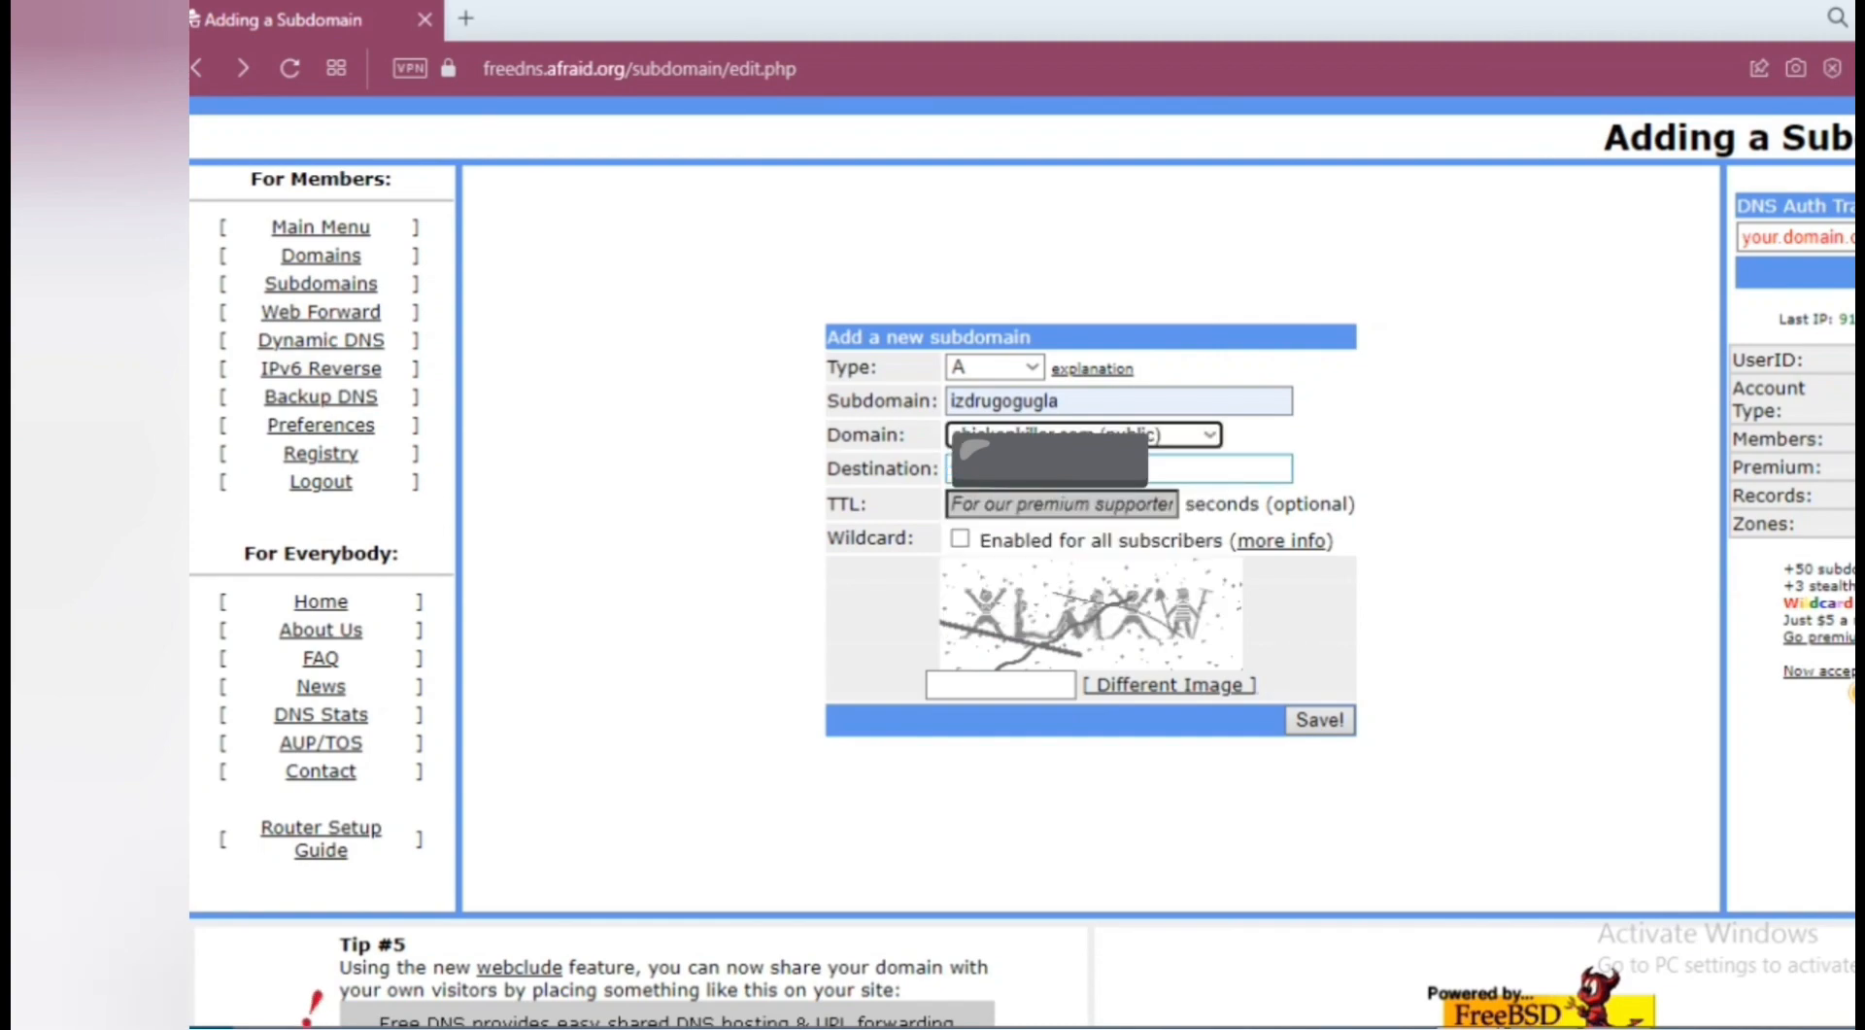
left_click(1156, 470)
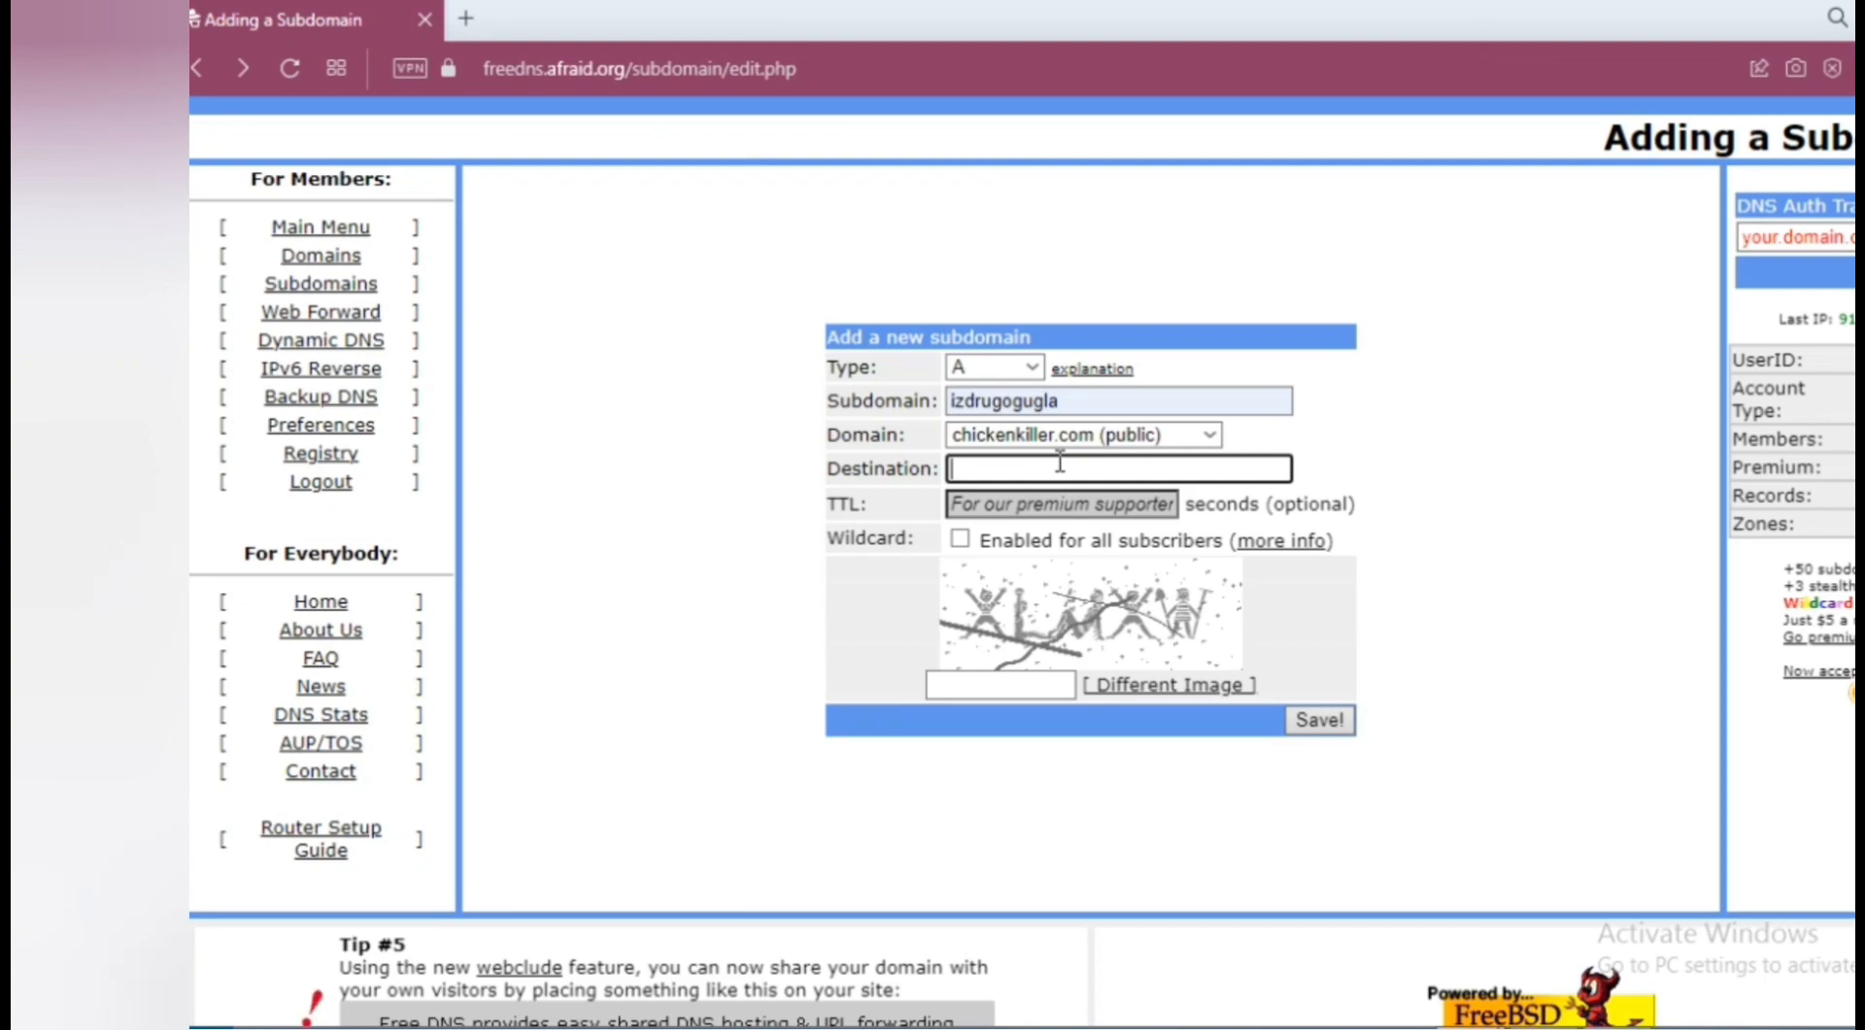
left_click(1511, 531)
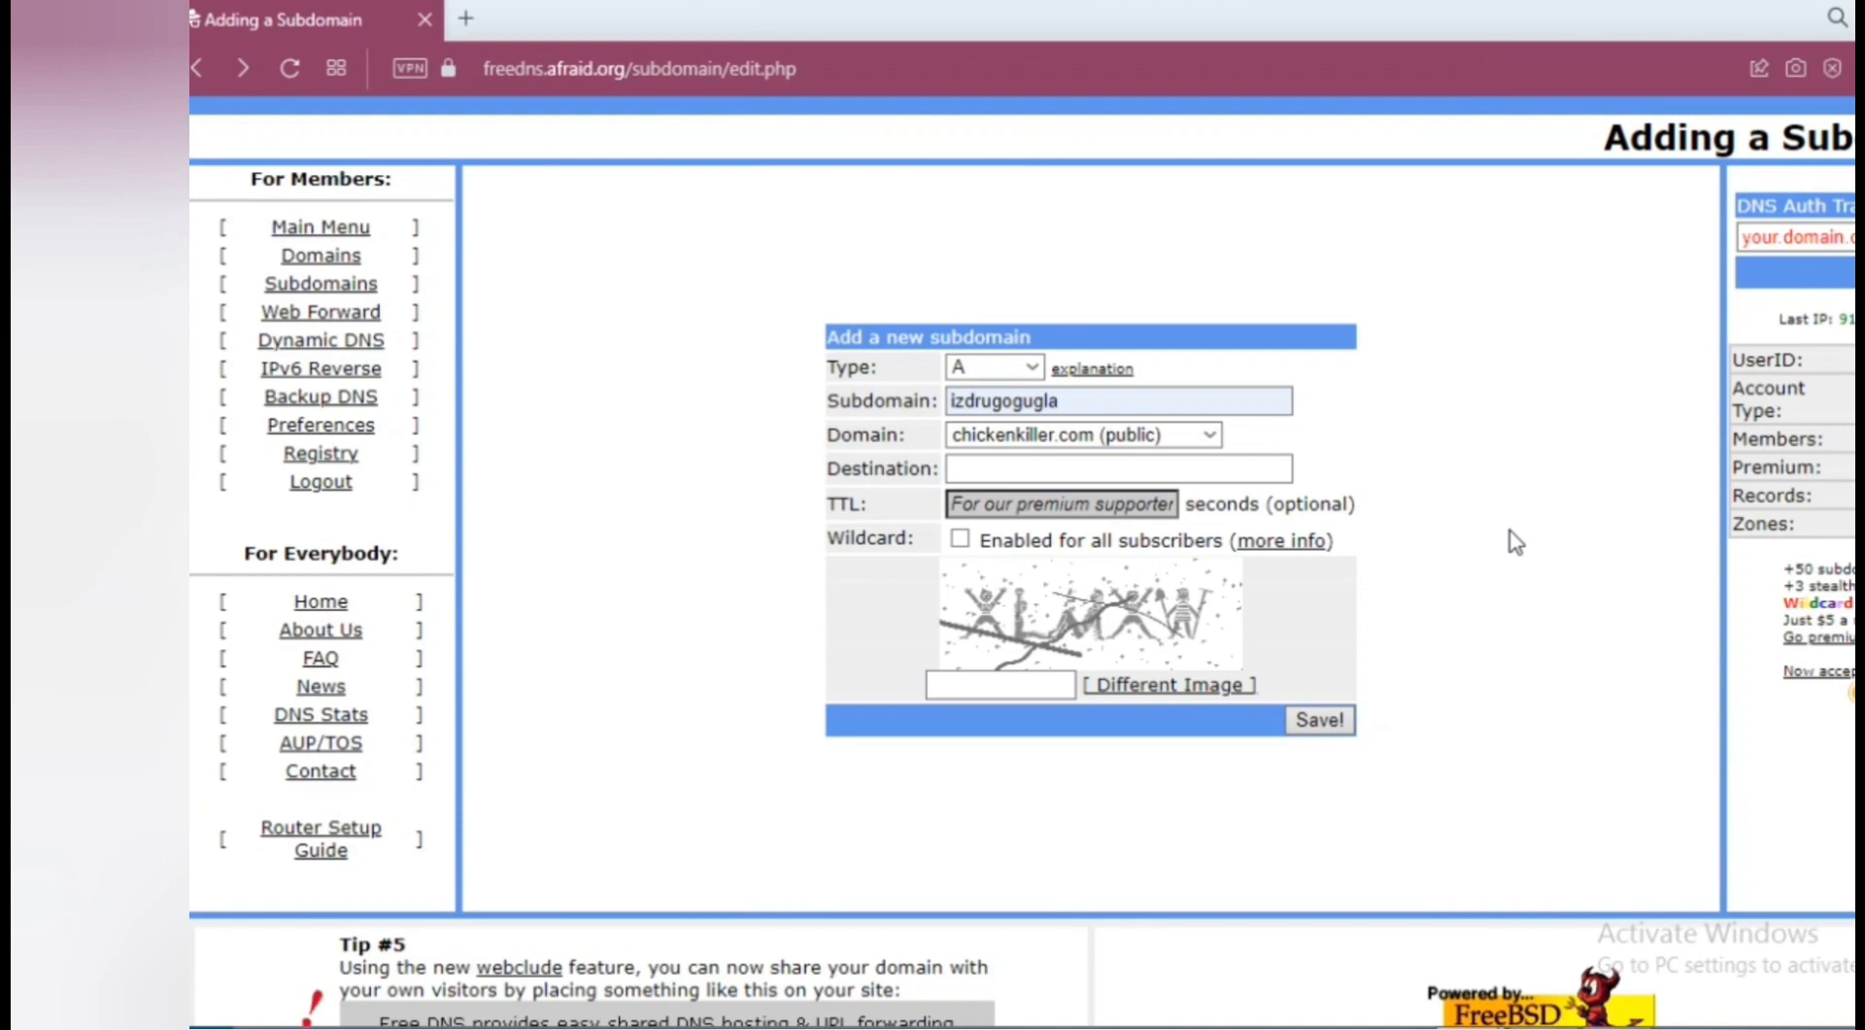
Begin filling in the captcha code on the new subdomain form
left_click(979, 675)
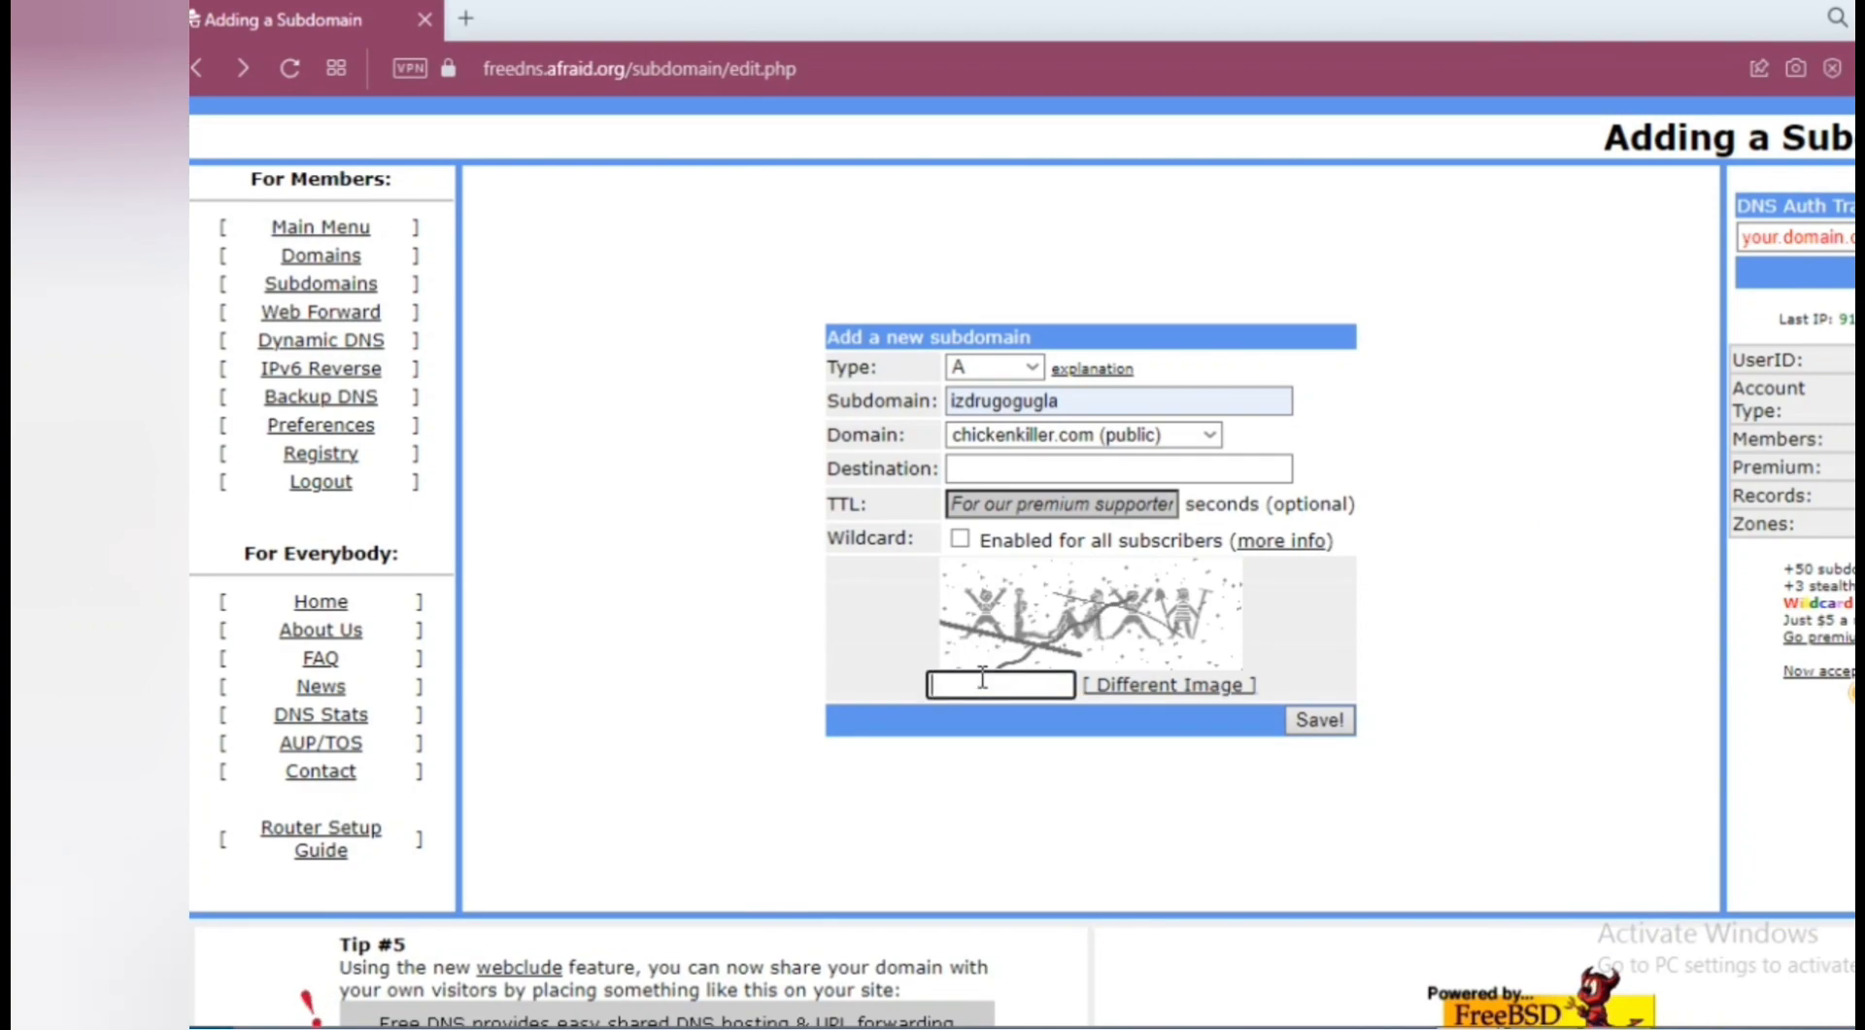